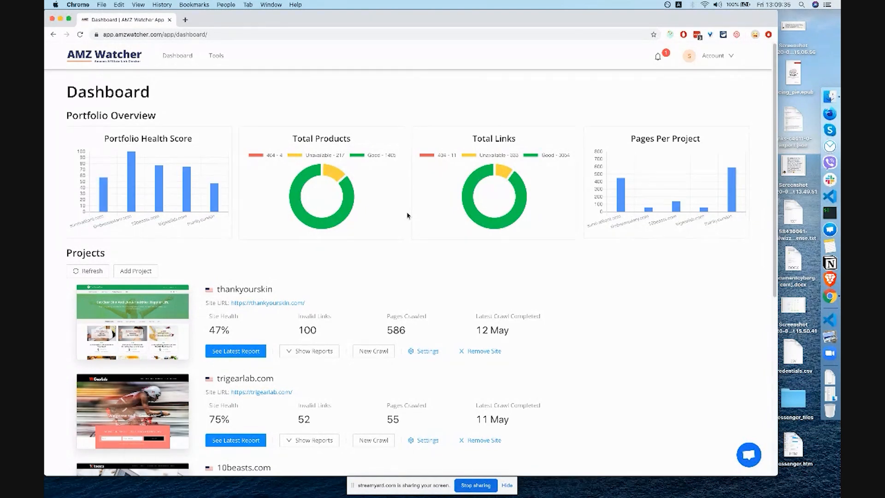
# Open the latest crawl report for the survivalfront.com project
pyautogui.scroll(-5, 407, 215)
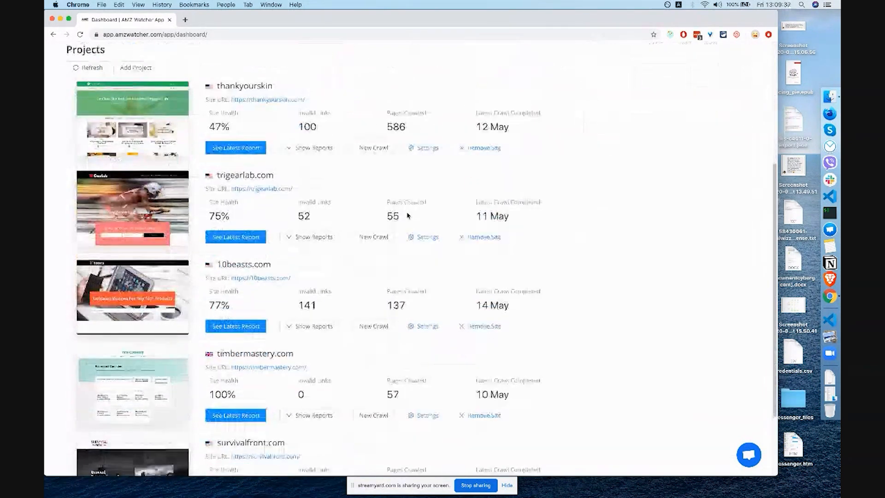
pyautogui.scroll(-3, 407, 215)
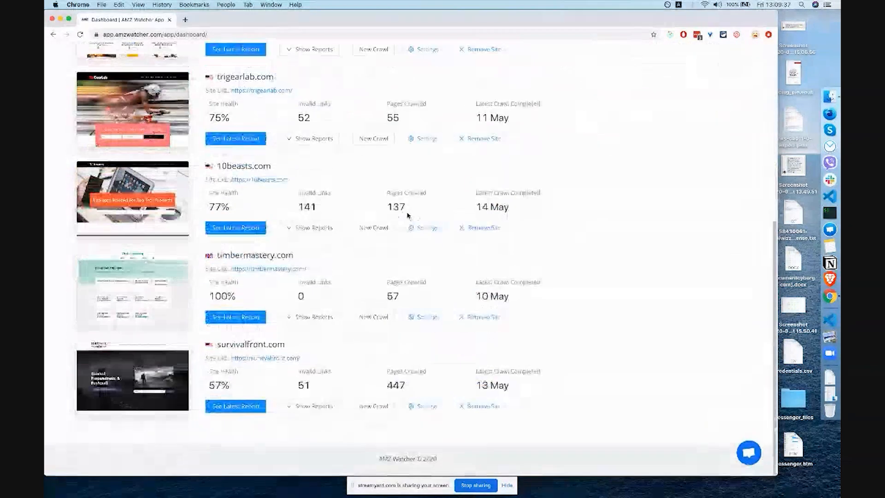
pyautogui.click(238, 407)
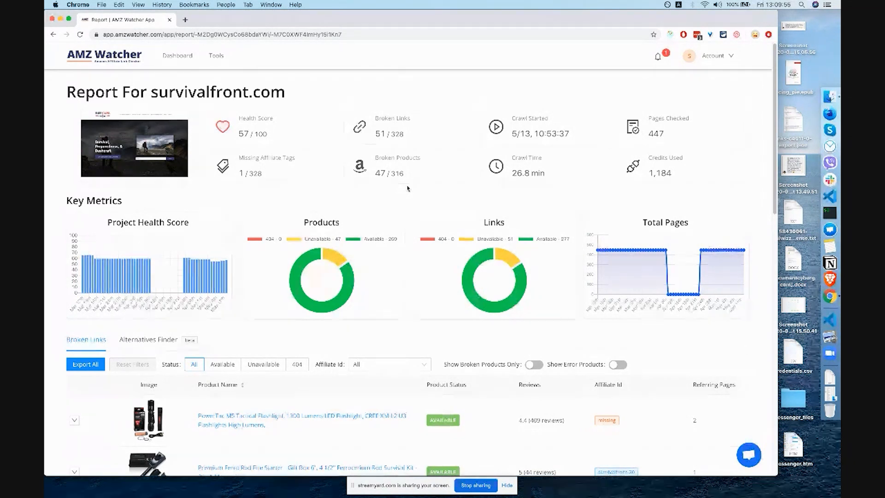
# Review the pages checked, broken links and broken products figures in the survivalfront.com report summary
pyautogui.scroll(-1, 407, 188)
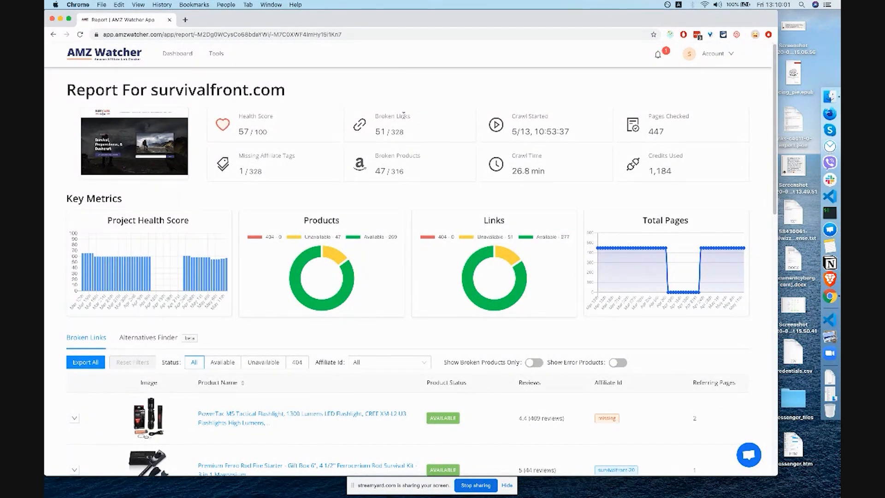
pyautogui.scroll(-1, 400, 191)
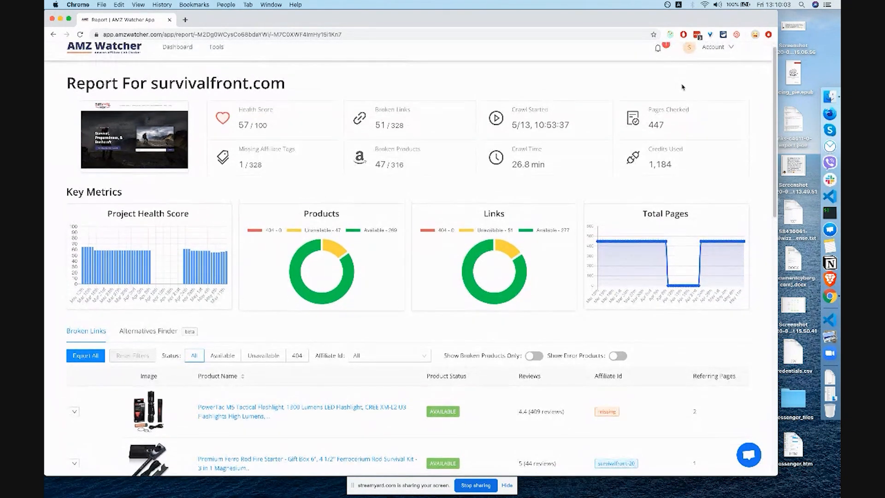
pyautogui.doubleClick(657, 125)
pyautogui.click(392, 125)
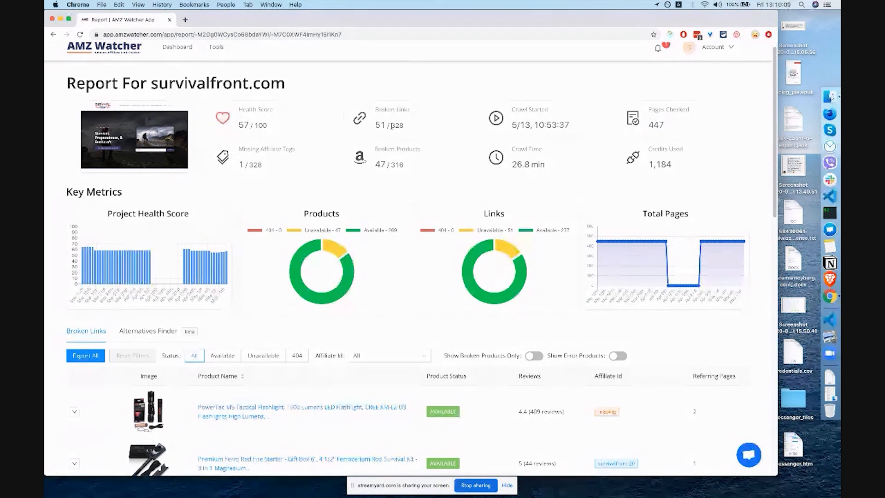
pyautogui.doubleClick(392, 125)
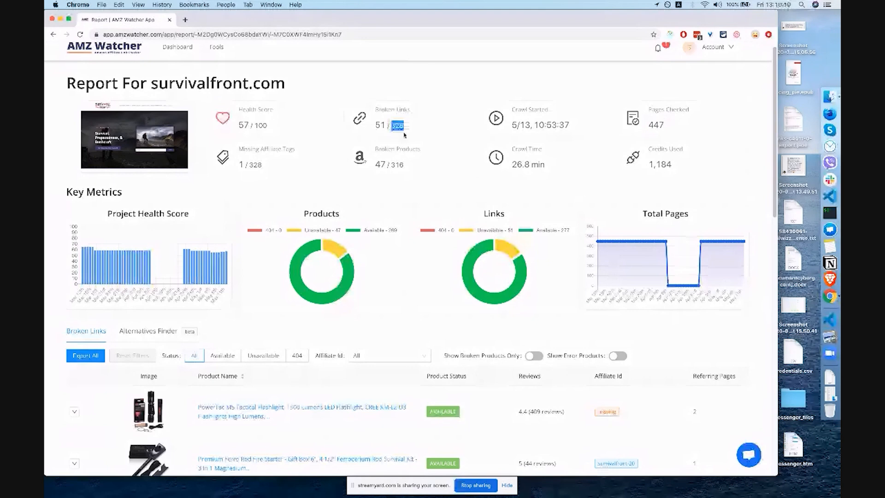
pyautogui.doubleClick(398, 165)
pyautogui.click(407, 169)
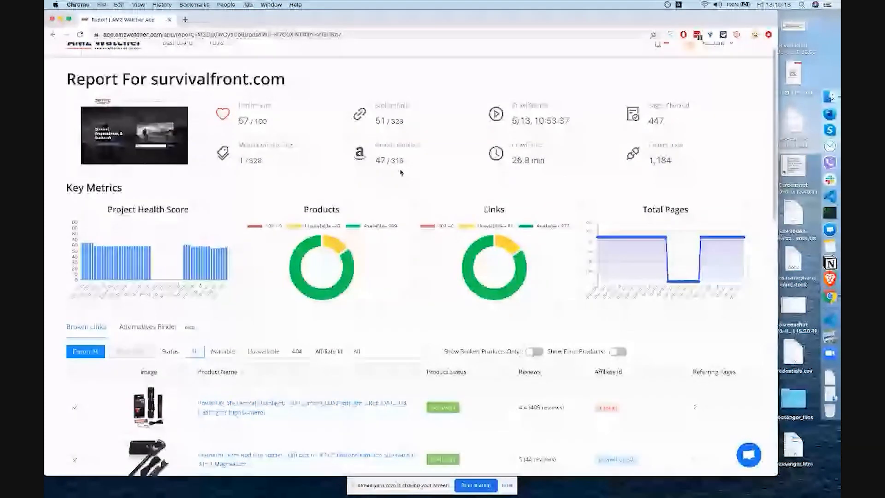
# Expand the PowerTac M5 Tactical Flashlight entry in the product list to show its referring pages
pyautogui.scroll(-2, 401, 172)
pyautogui.scroll(-2, 410, 170)
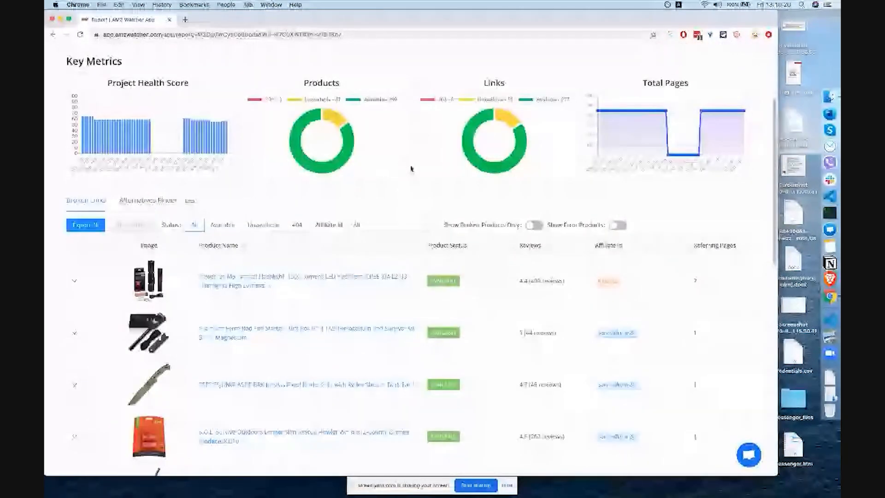
pyautogui.scroll(-1, 411, 169)
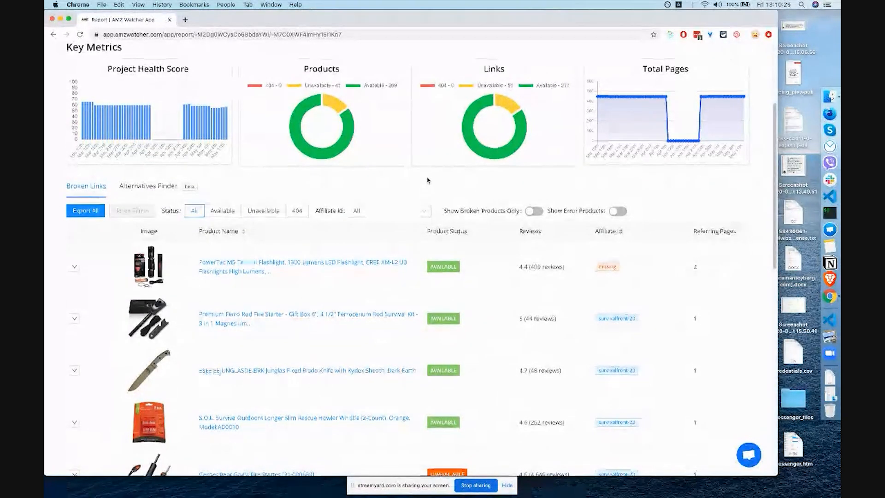
pyautogui.scroll(-2, 426, 182)
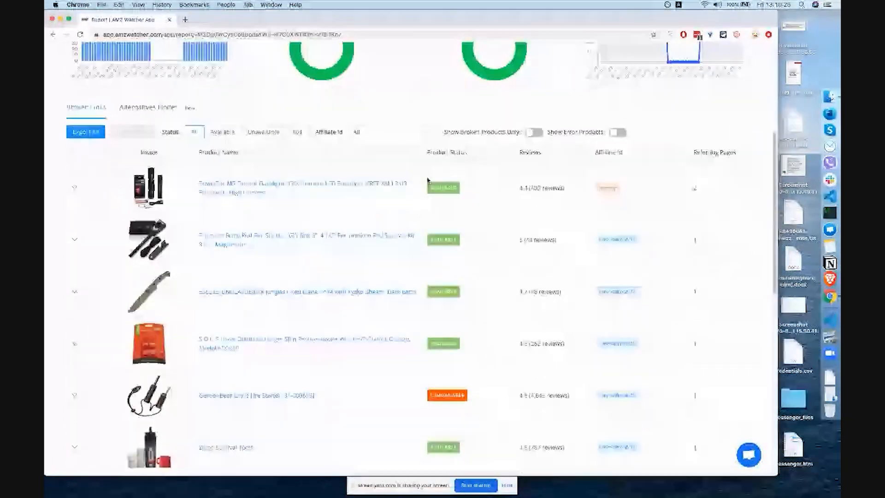
pyautogui.click(75, 189)
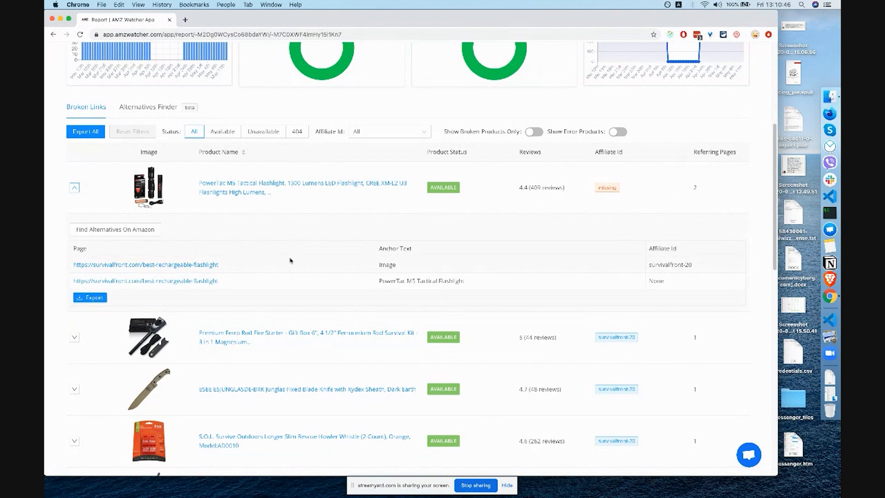
# Look through the first page of the product list, checking product statuses, reviews and affiliate IDs
pyautogui.scroll(-10, 381, 242)
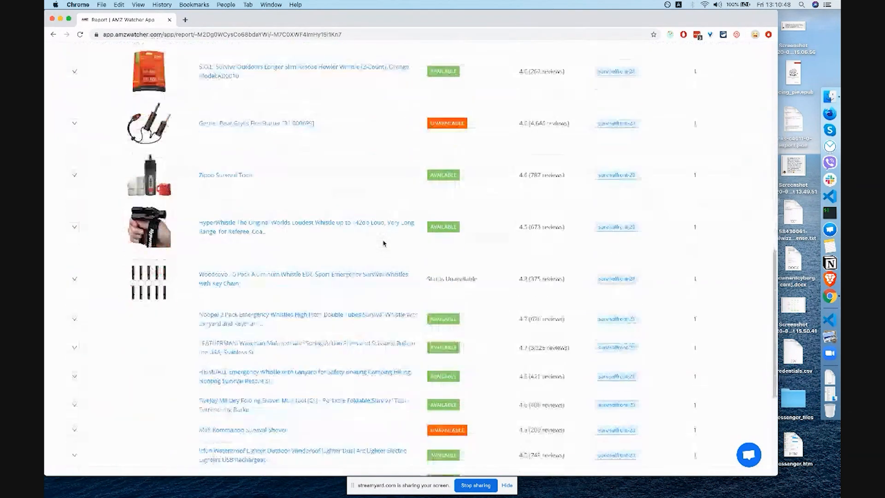
pyautogui.scroll(-5, 383, 243)
pyautogui.scroll(15, 383, 242)
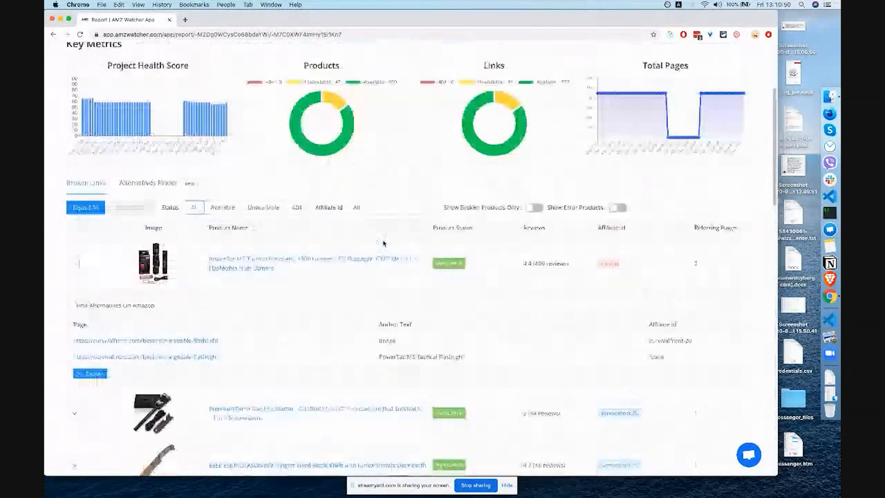
pyautogui.scroll(3, 383, 243)
pyautogui.scroll(-8, 383, 243)
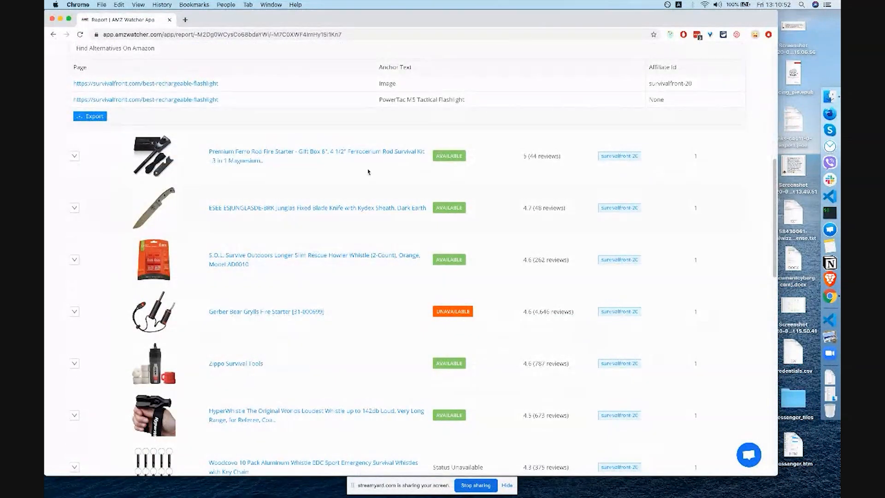
pyautogui.scroll(-15, 368, 172)
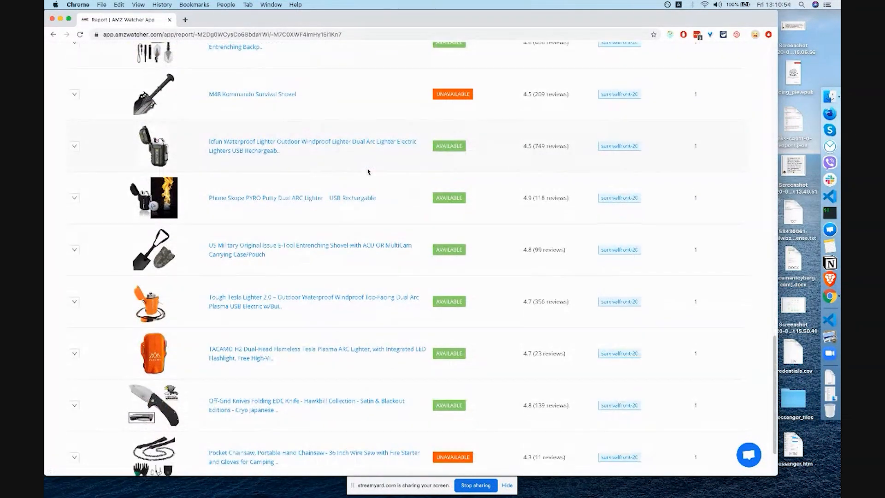
pyautogui.scroll(-3, 369, 172)
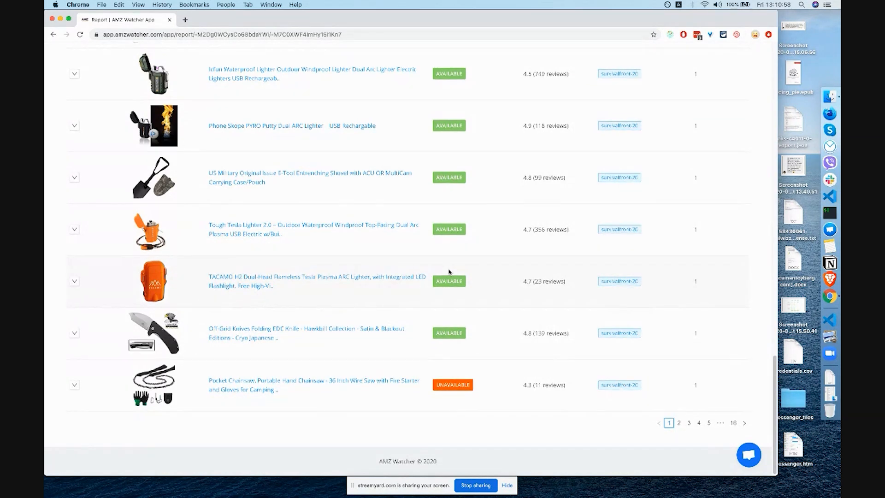
pyautogui.scroll(20, 449, 272)
pyautogui.scroll(4, 449, 272)
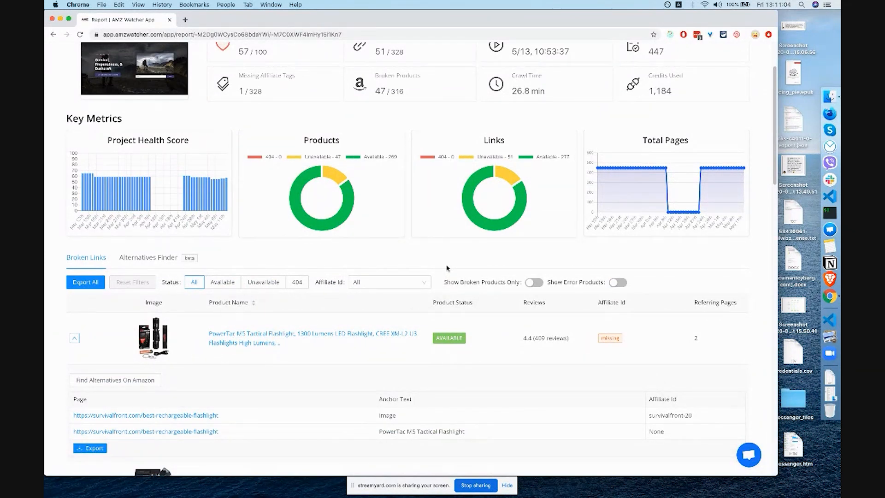
# Collapse and re-expand the PowerTac flashlight's details and examine its affiliate ID tag
pyautogui.click(74, 338)
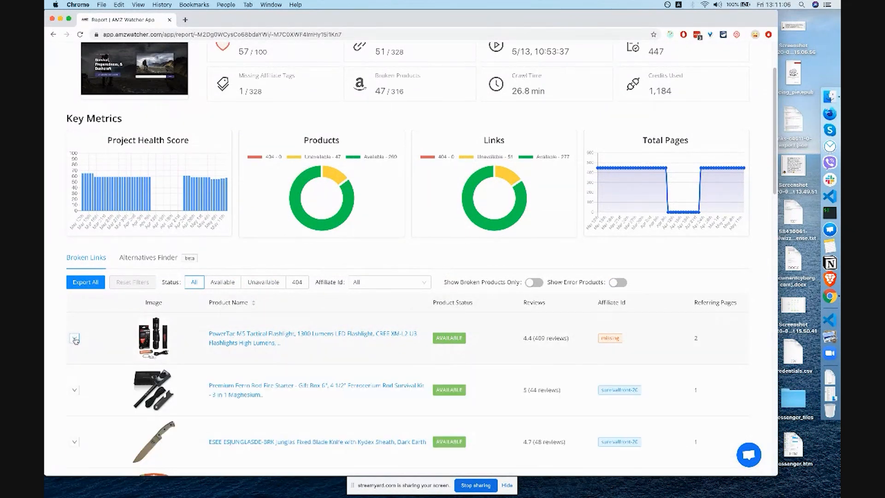
pyautogui.click(74, 338)
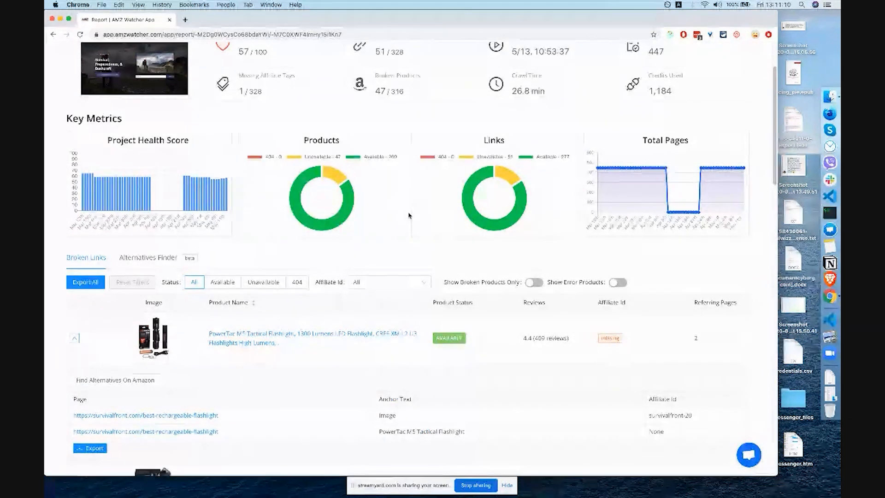
pyautogui.scroll(-2, 408, 215)
pyautogui.scroll(1, 408, 214)
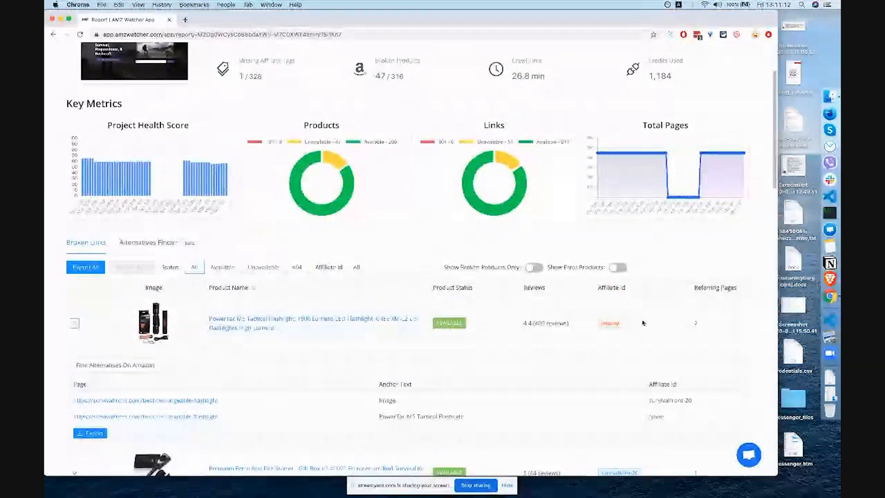
pyautogui.doubleClick(618, 325)
pyautogui.click(620, 326)
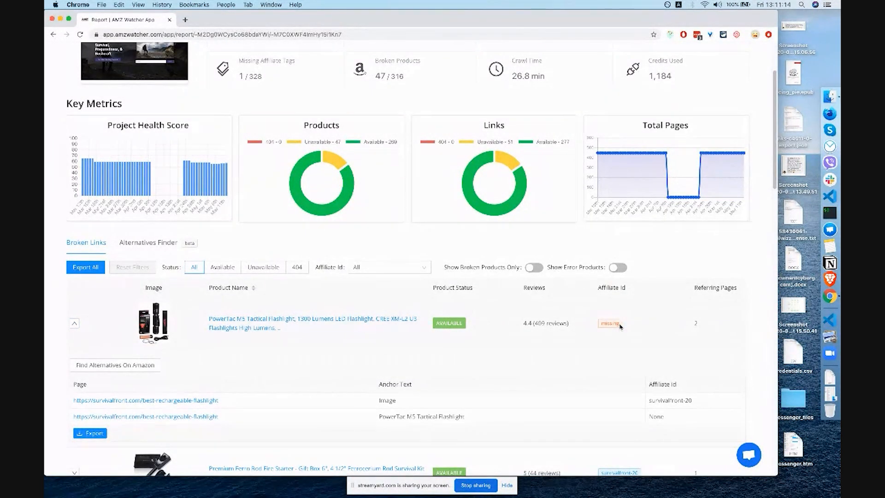
pyautogui.moveTo(620, 326); pyautogui.dragTo(603, 327)
pyautogui.click(602, 327)
pyautogui.doubleClick(602, 326)
pyautogui.click(617, 326)
# View the available affiliate ID filter options without choosing one, and collapse the PowerTac flashlight's details
pyautogui.click(376, 269)
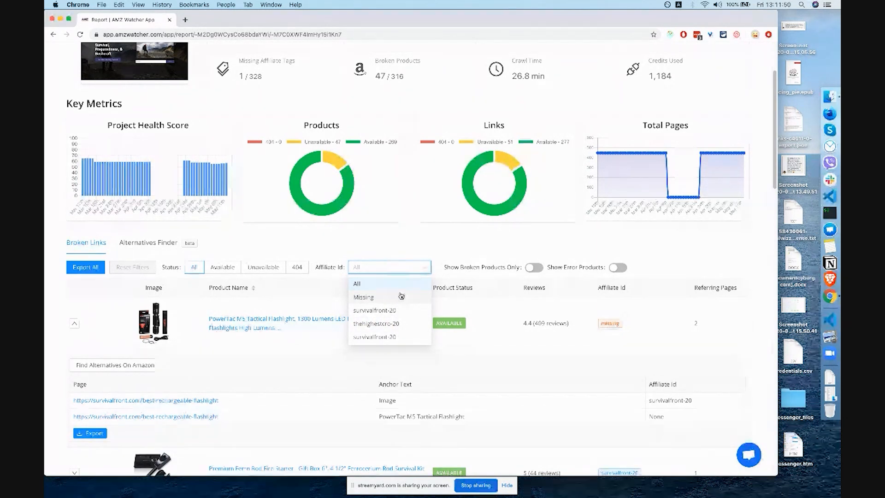
pyautogui.click(408, 271)
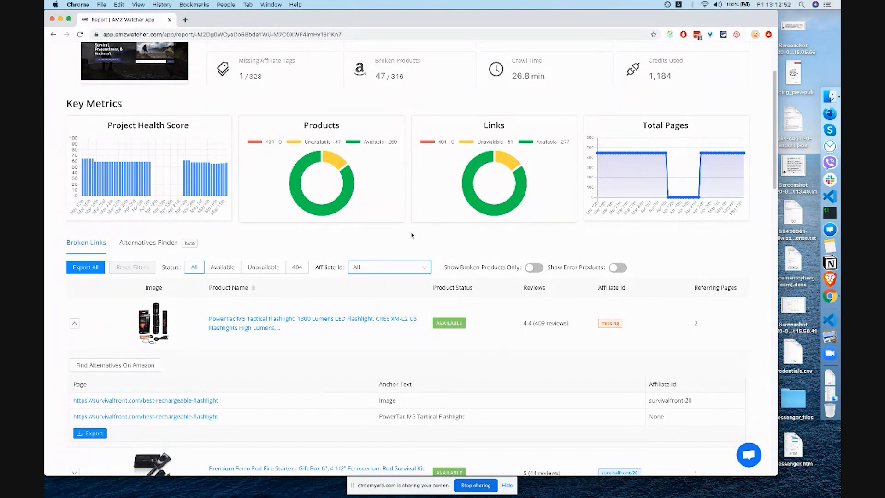
pyautogui.scroll(-2, 412, 236)
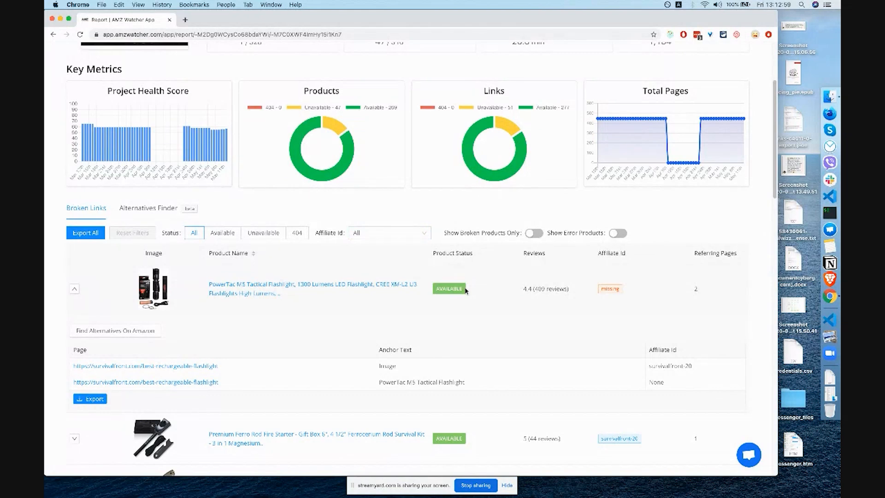
pyautogui.click(75, 291)
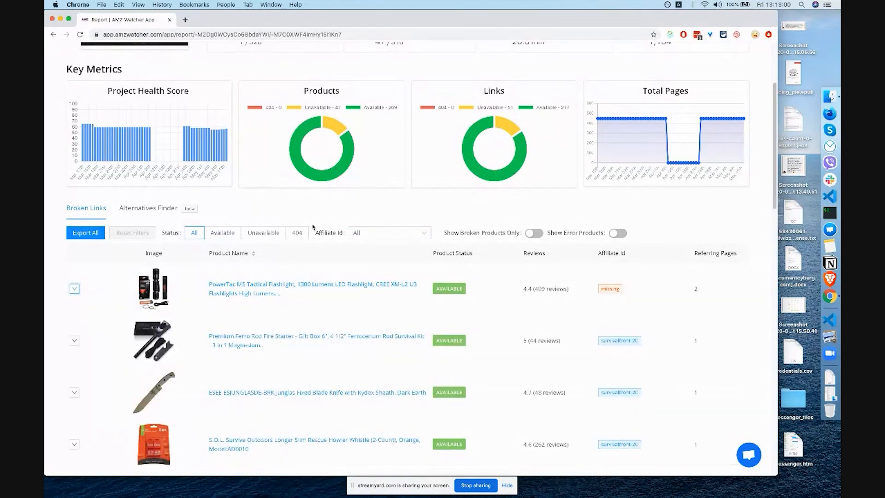
# Filter the product list by 404 status, followed by Available status
pyautogui.click(305, 234)
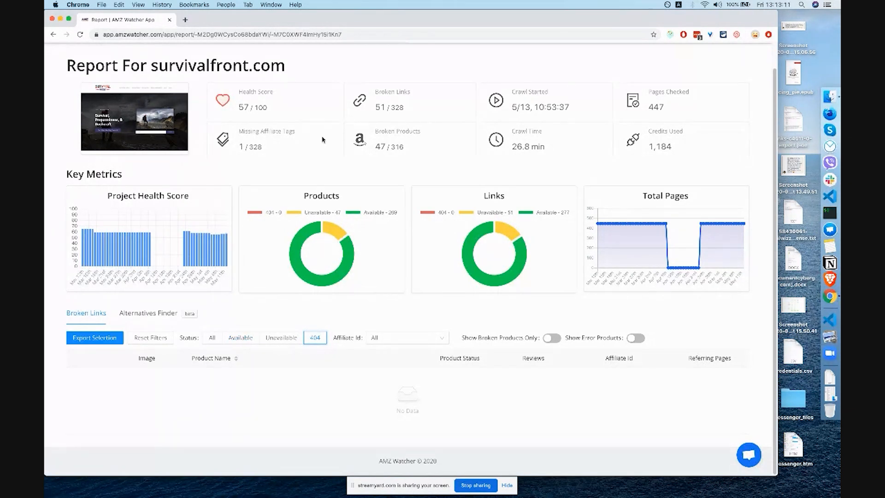
pyautogui.click(247, 339)
pyautogui.scroll(-3, 247, 340)
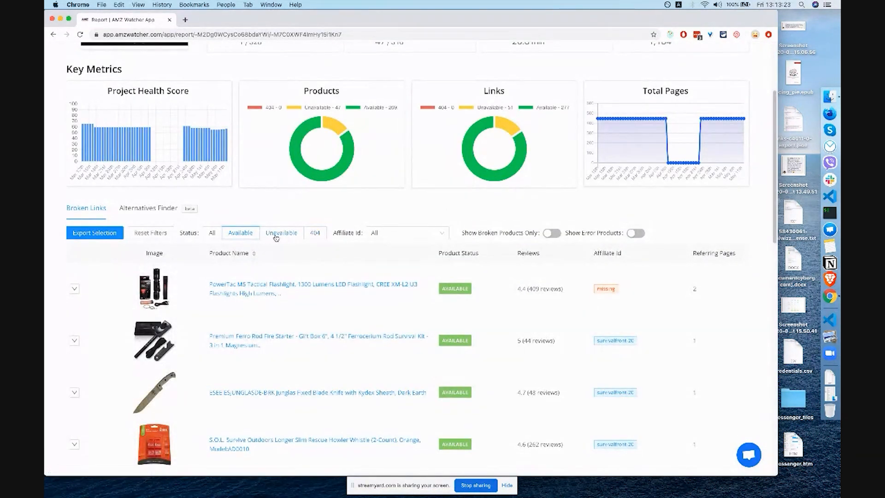
# Filter the product list to Unavailable products and expand the Gerber Bear Grylls Fire Starter entry
pyautogui.click(280, 238)
pyautogui.scroll(-4, 326, 287)
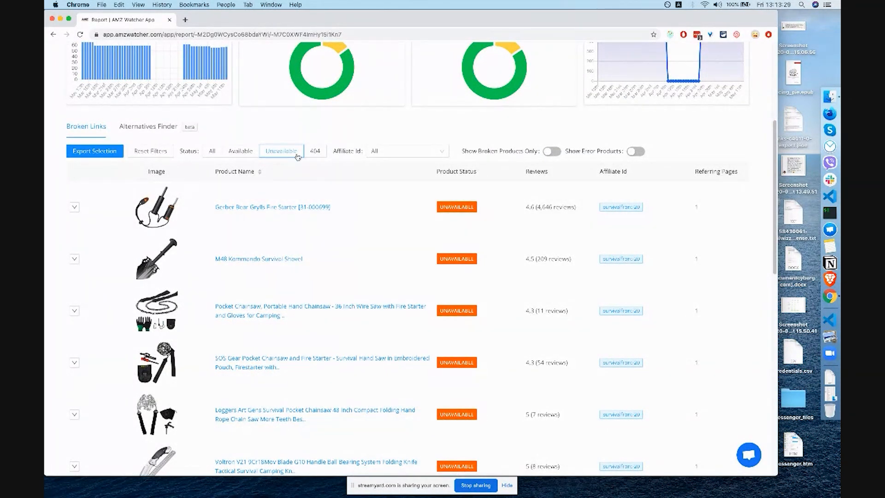
pyautogui.click(74, 207)
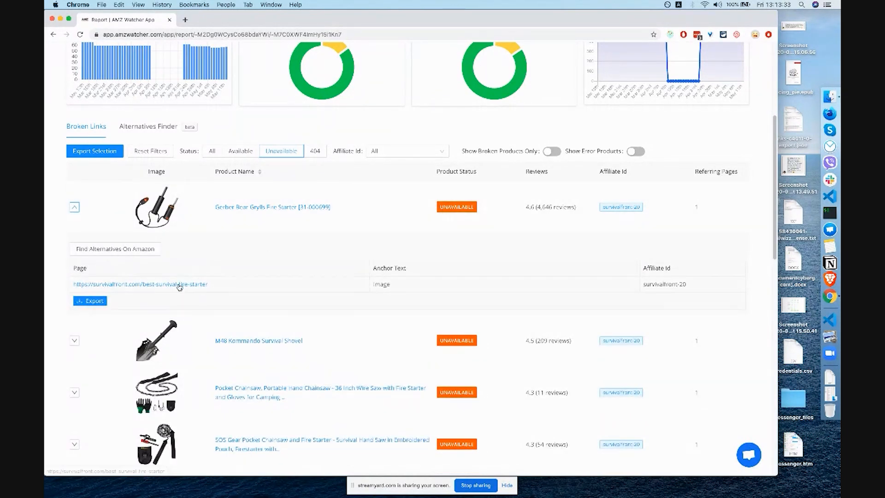
# Open the Gerber Bear Grylls Fire Starter's Amazon page, check its availability notice, and return to the AMZ Watcher report
pyautogui.click(288, 208)
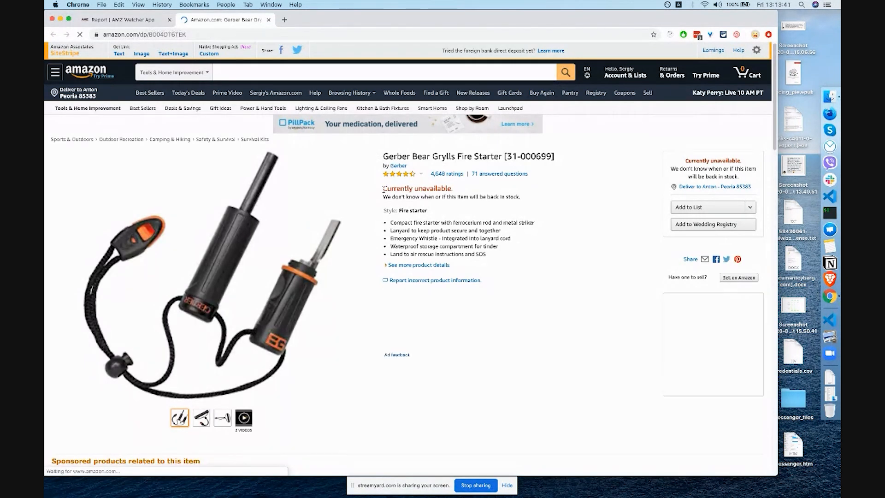
pyautogui.moveTo(383, 189); pyautogui.dragTo(455, 192)
pyautogui.click(455, 192)
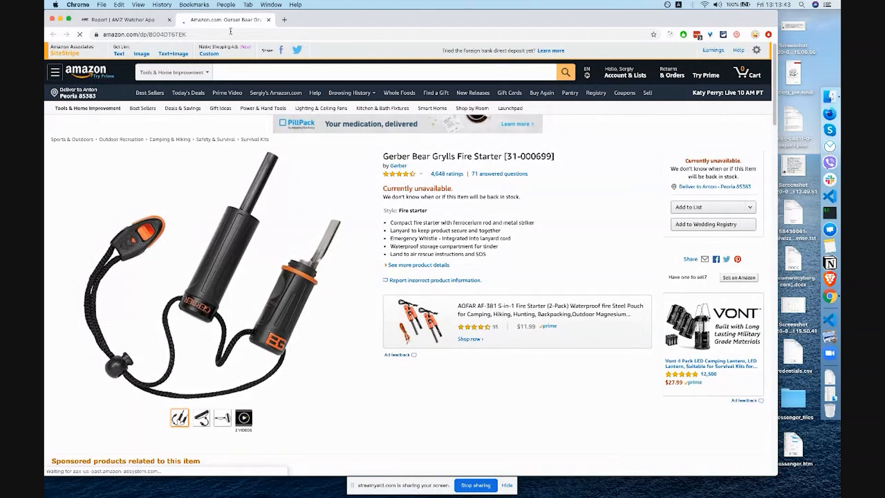
pyautogui.click(143, 22)
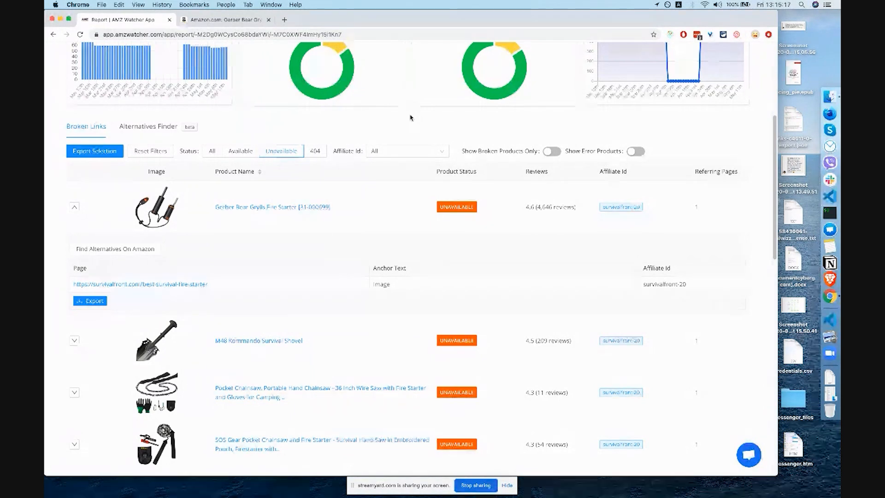
# Collapse the Gerber Bear Grylls Fire Starter's details and look over the list of unavailable products
pyautogui.click(74, 207)
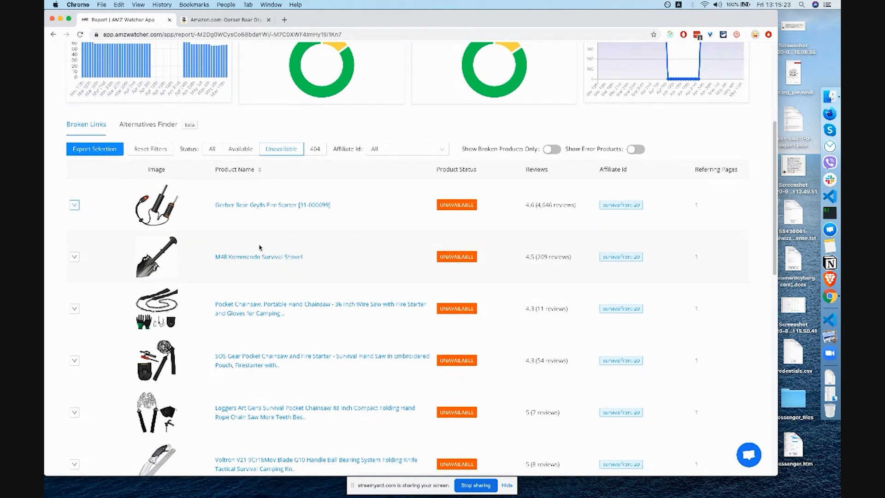
pyautogui.scroll(-3, 261, 248)
pyautogui.scroll(4, 289, 149)
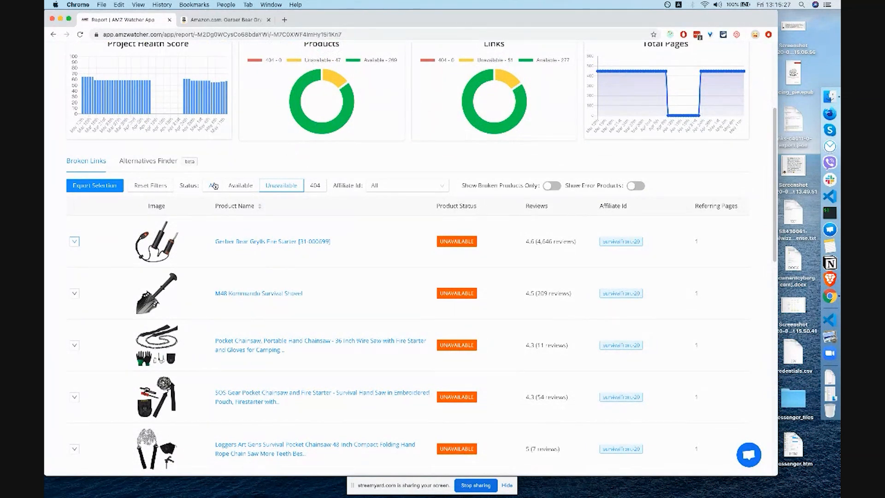
# Expand the Gerber Bear Grylls Fire Starter entry, check the anchor text of its referring link, and collapse it again
pyautogui.click(75, 243)
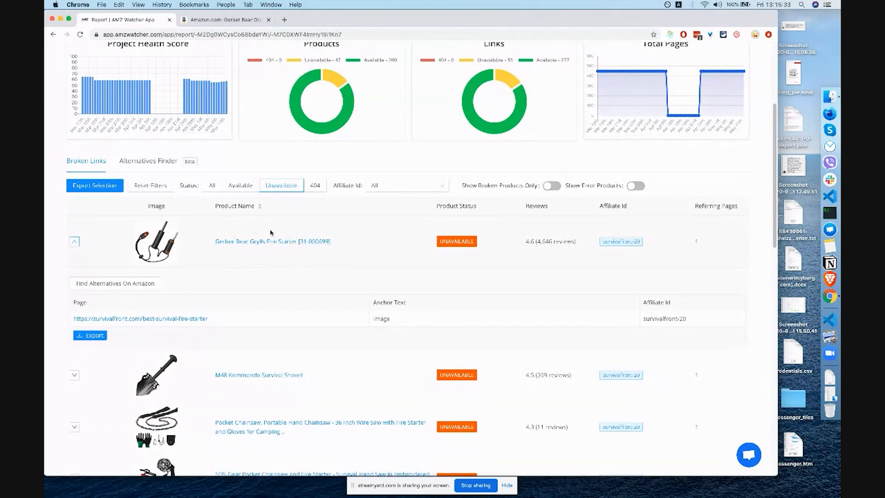
pyautogui.doubleClick(375, 318)
pyautogui.click(402, 322)
pyautogui.click(75, 242)
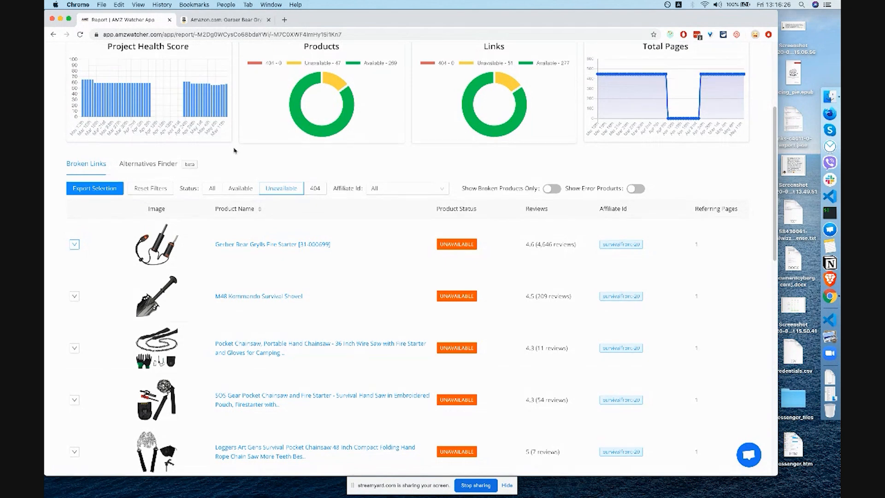
# Review the report's summary metrics and open the Alternatives Finder to look over its product list
pyautogui.scroll(5, 234, 150)
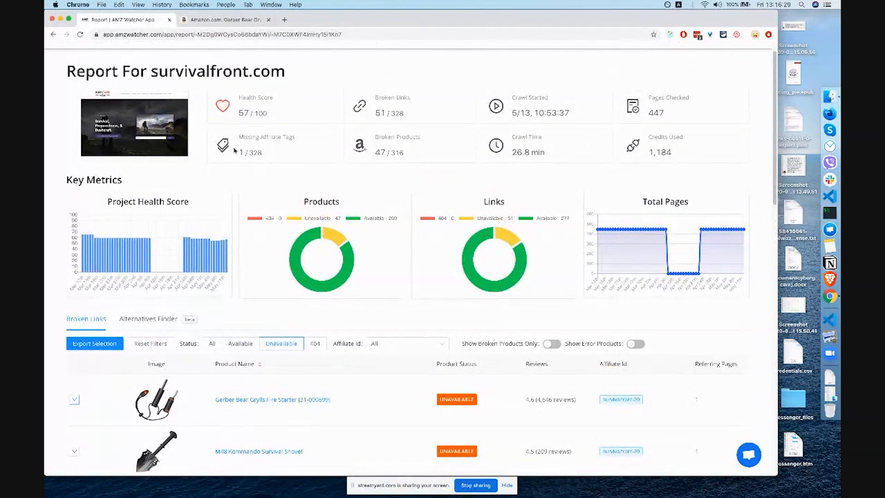
pyautogui.scroll(-1, 234, 151)
pyautogui.scroll(2, 234, 150)
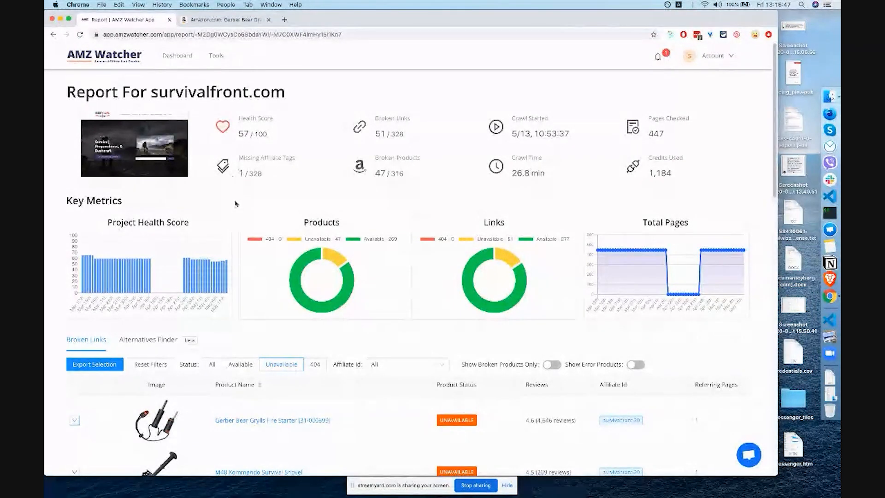
pyautogui.scroll(-5, 236, 184)
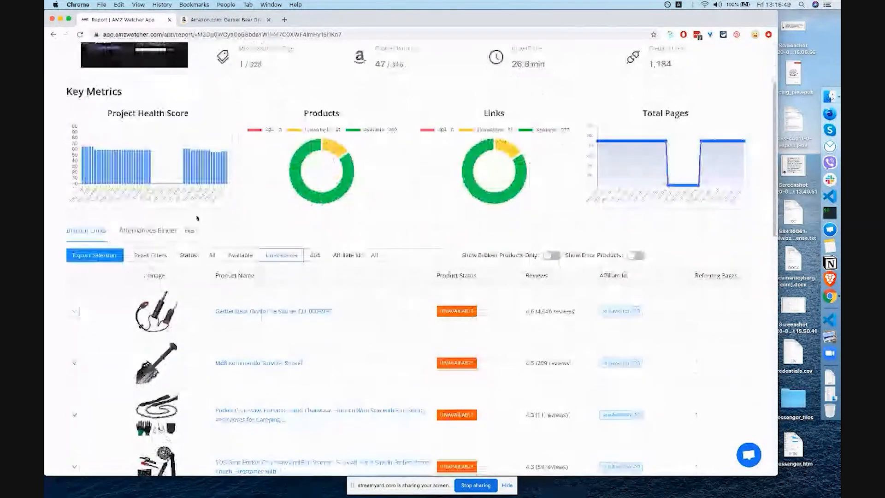
pyautogui.click(159, 231)
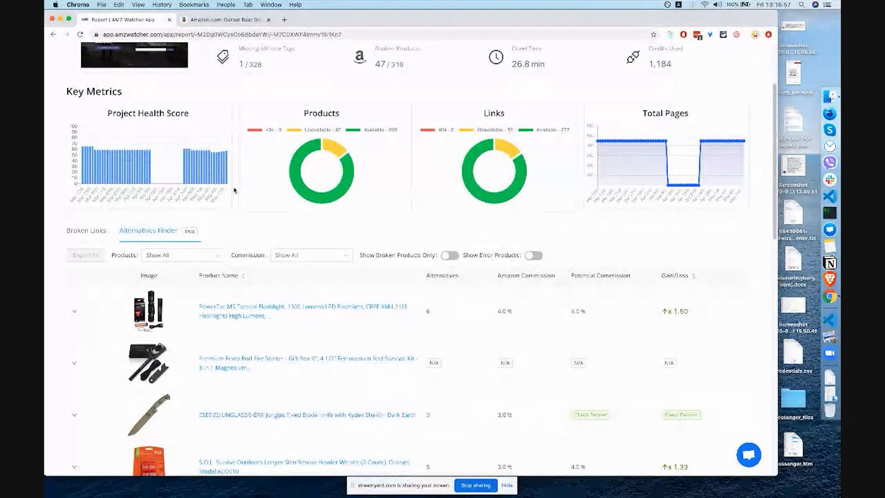
pyautogui.scroll(-2, 234, 190)
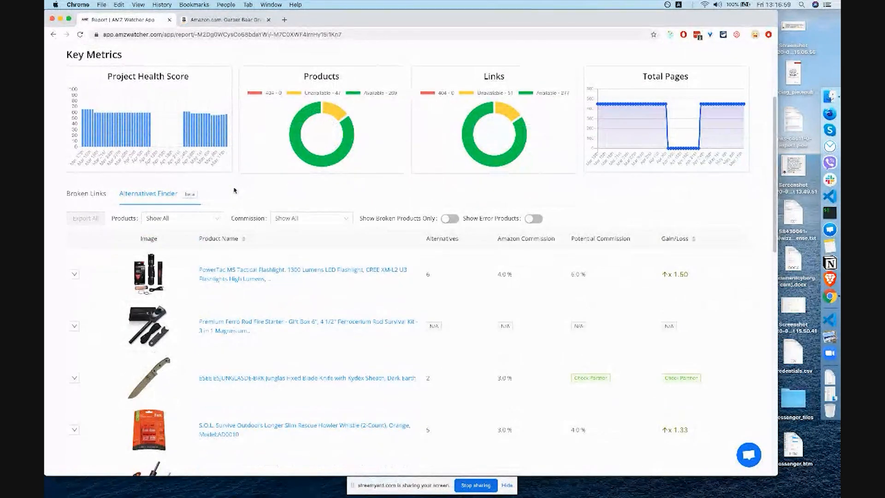
pyautogui.scroll(-2, 234, 190)
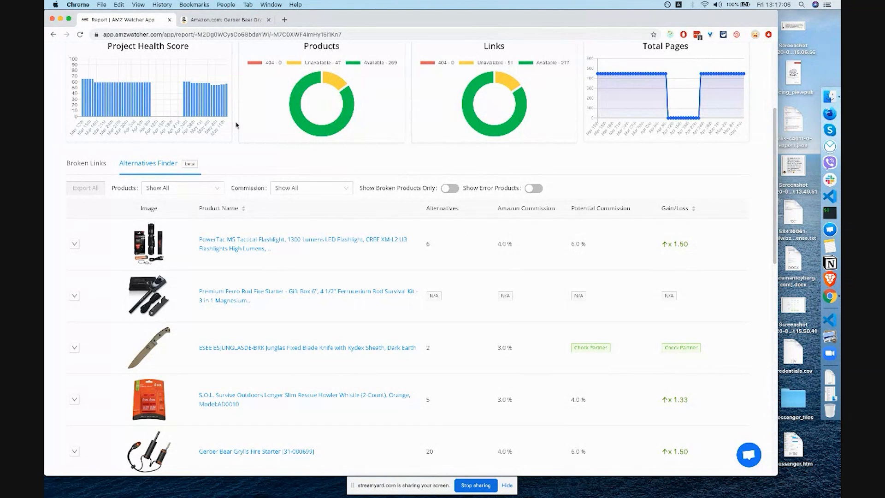
pyautogui.scroll(-3, 236, 123)
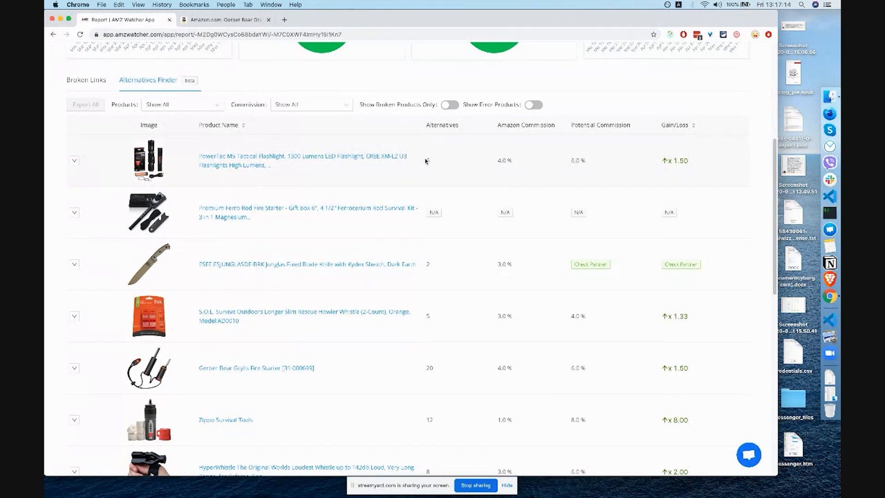
# Check the number of alternatives and the Amazon commission for the PowerTac M5 Tactical Flashlight
pyautogui.moveTo(427, 161); pyautogui.dragTo(442, 162)
pyautogui.moveTo(497, 160); pyautogui.dragTo(515, 160)
pyautogui.click(515, 160)
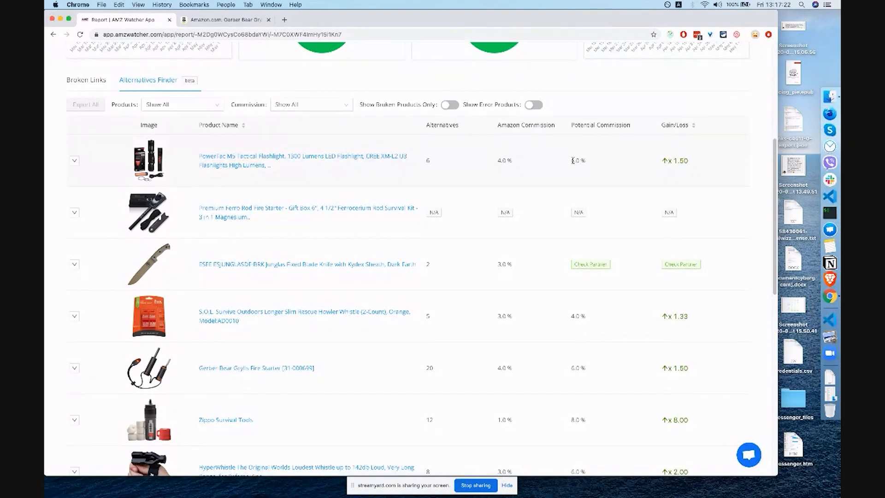
# Sort the Alternatives Finder products by Gain/Loss in descending order
pyautogui.click(686, 126)
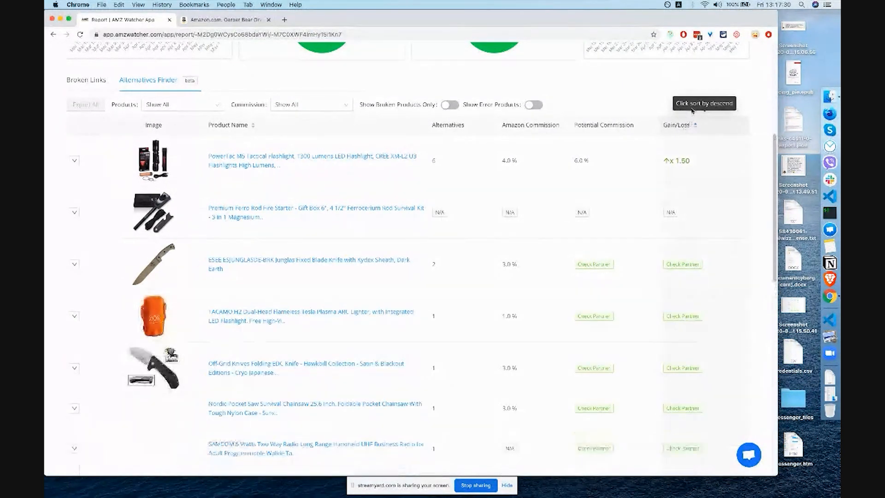
pyautogui.click(684, 126)
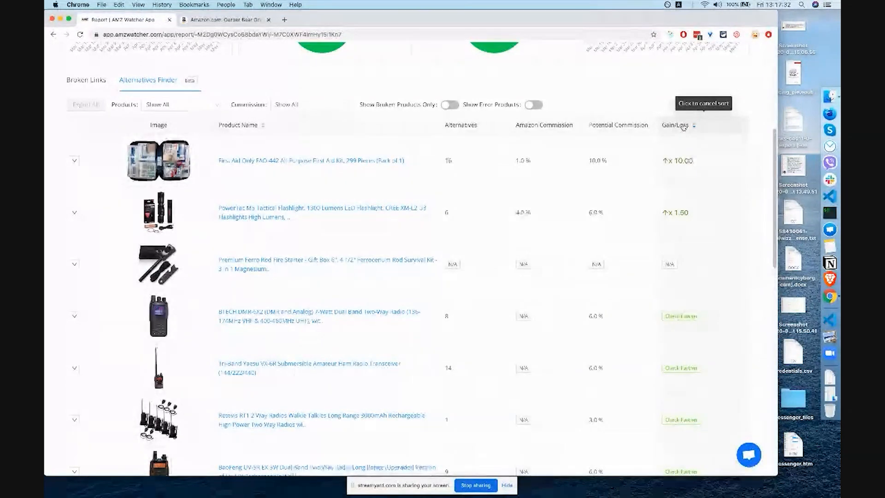
pyautogui.click(683, 127)
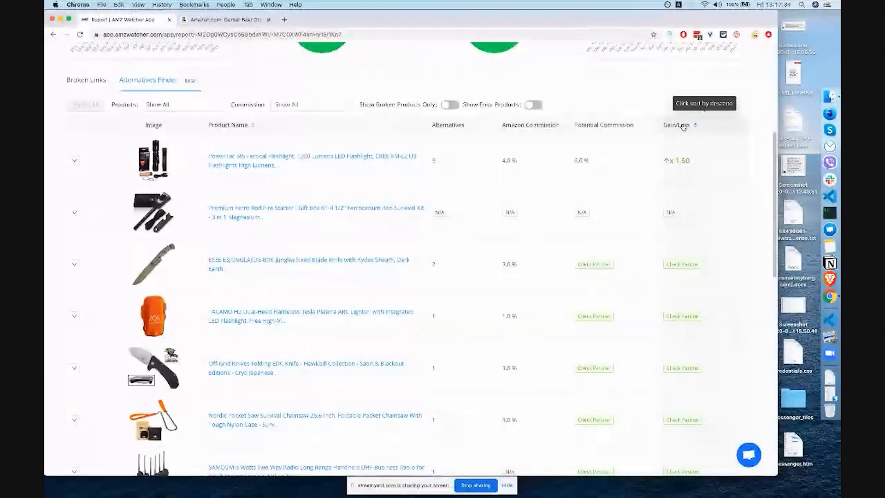
pyautogui.click(683, 127)
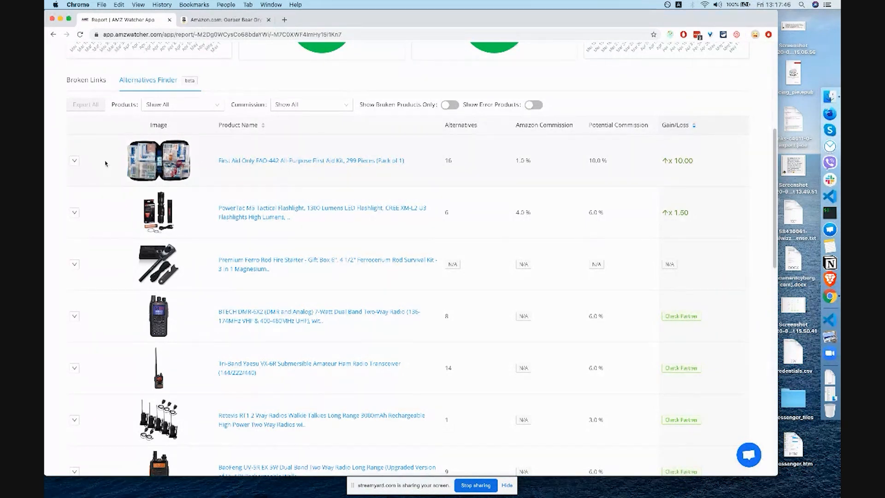
# Expand the First Aid Only FAO-442 first aid kit and look over its alternative affiliate programs, commissions and partners
pyautogui.click(74, 161)
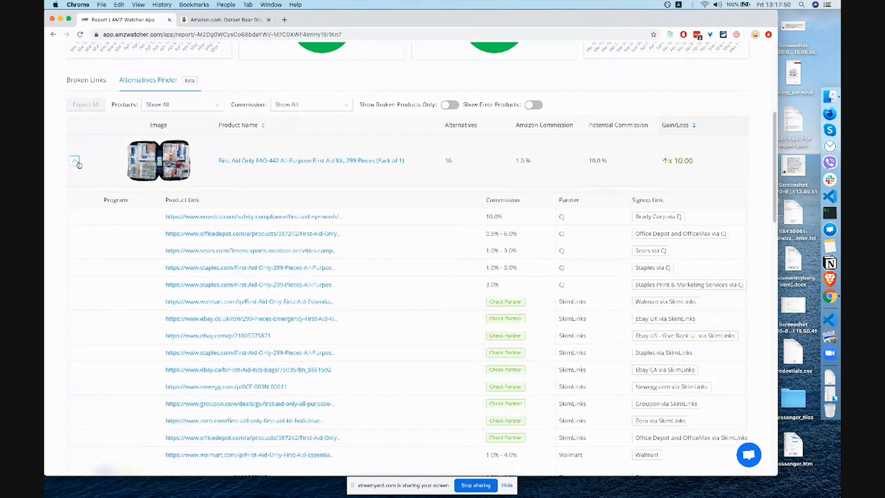
pyautogui.scroll(-2, 434, 239)
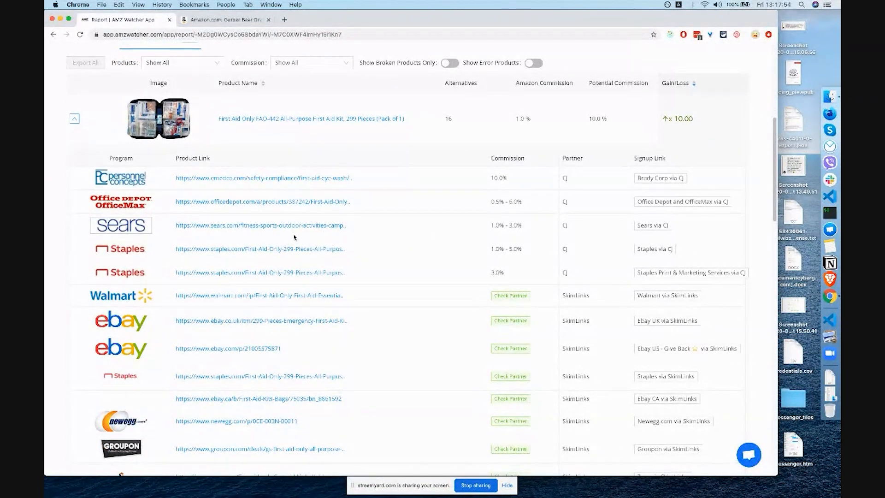
pyautogui.scroll(-3, 414, 254)
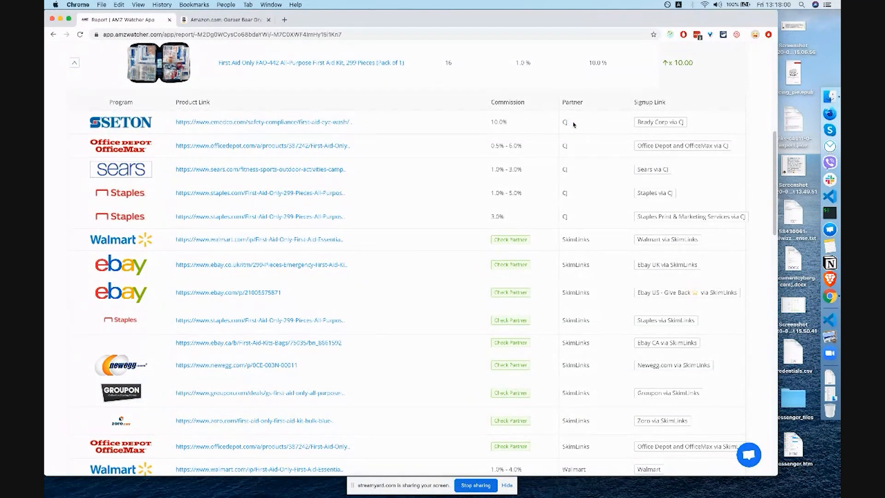
pyautogui.scroll(-2, 574, 125)
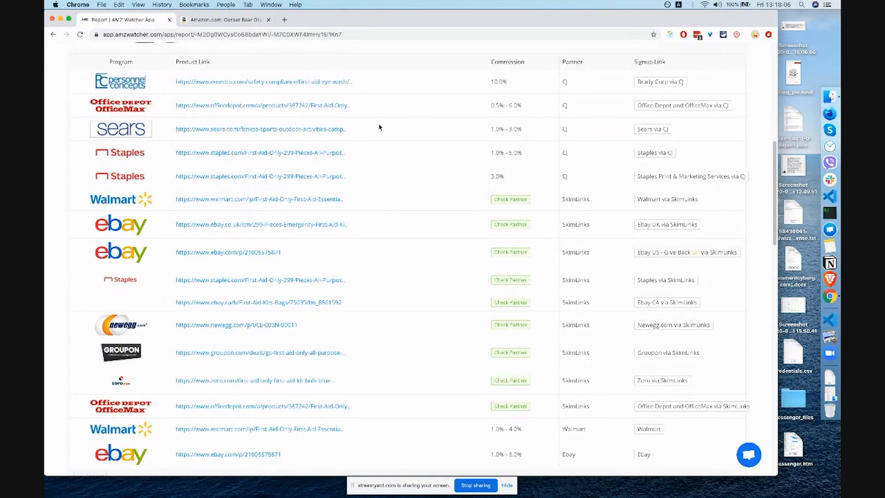
pyautogui.scroll(-1, 380, 127)
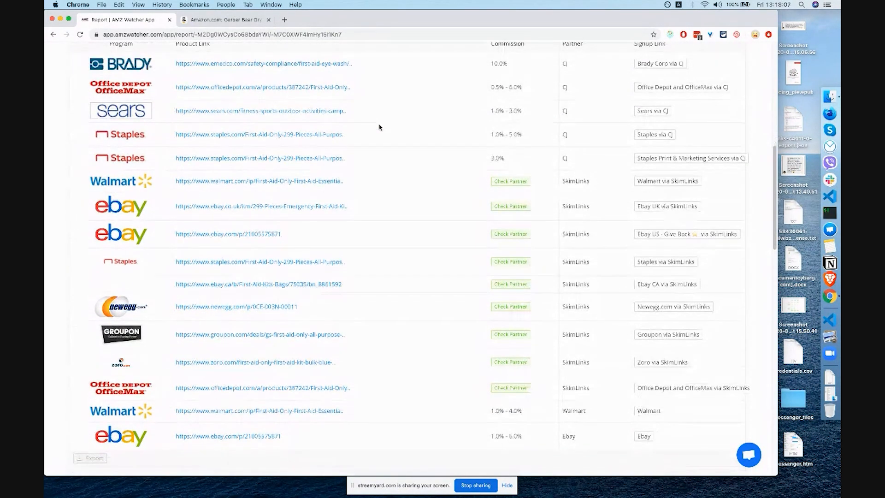
# Open the first aid kit's Staples via CJ product link, check availability and price, and return to the AMZ Watcher report
pyautogui.click(287, 136)
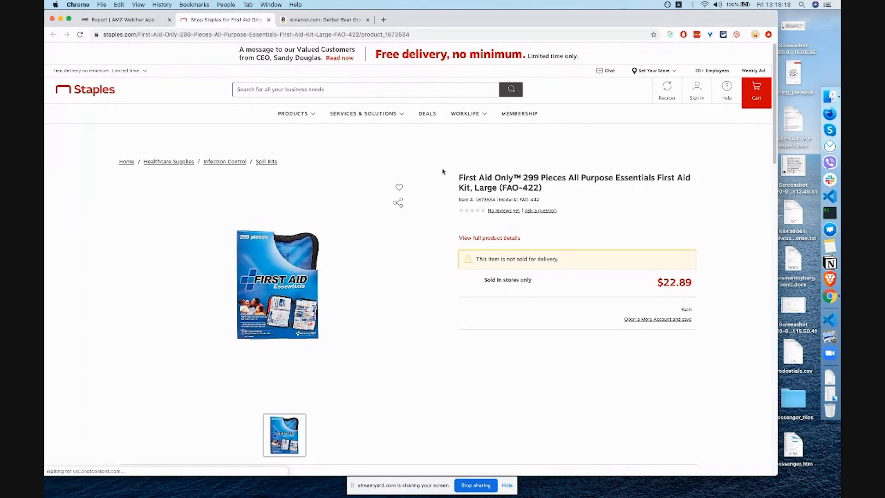
pyautogui.scroll(-3, 458, 181)
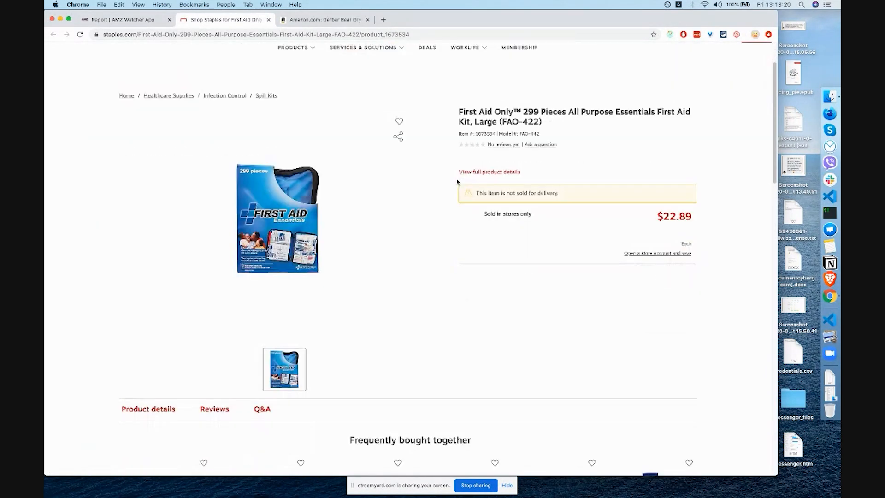
pyautogui.scroll(3, 458, 182)
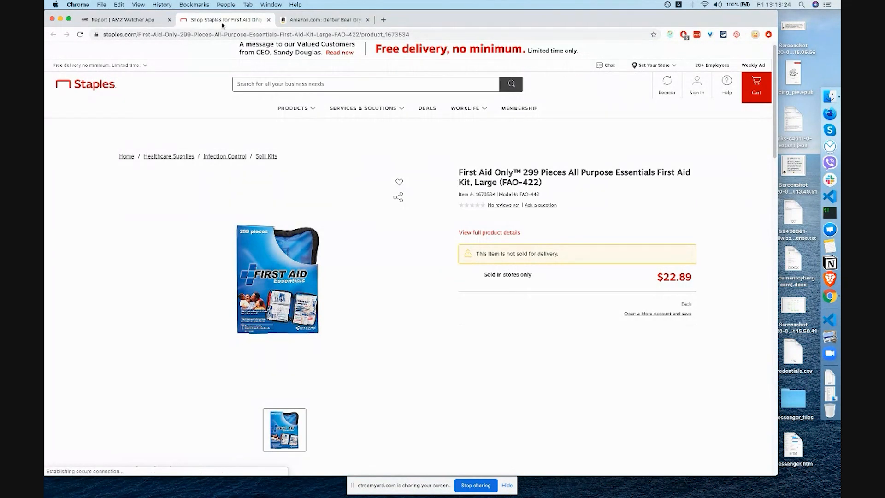
pyautogui.click(148, 21)
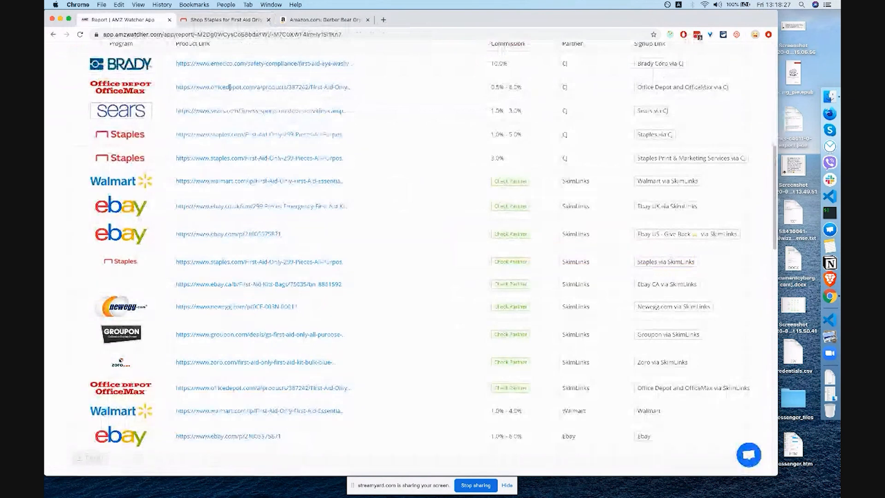
# Open the first aid kit's Walmart via SkimLinks product link, check its price, and return to the AMZ Watcher report
pyautogui.click(287, 183)
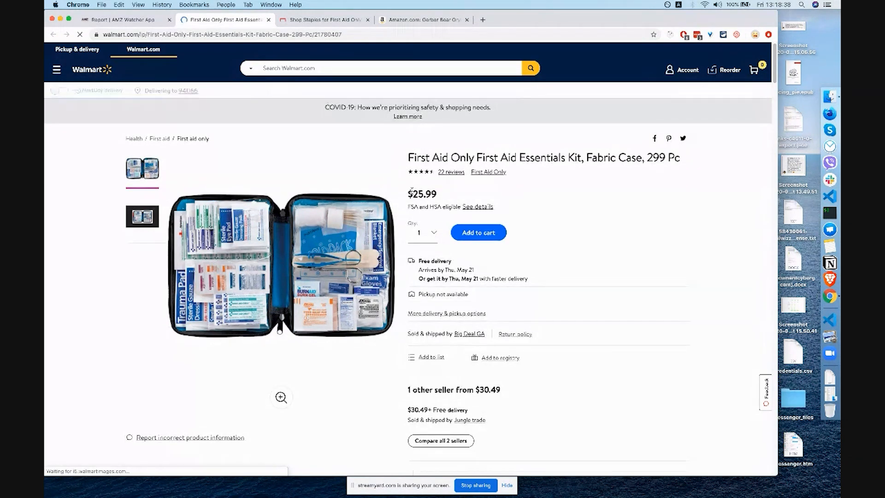
pyautogui.doubleClick(434, 192)
pyautogui.click(435, 192)
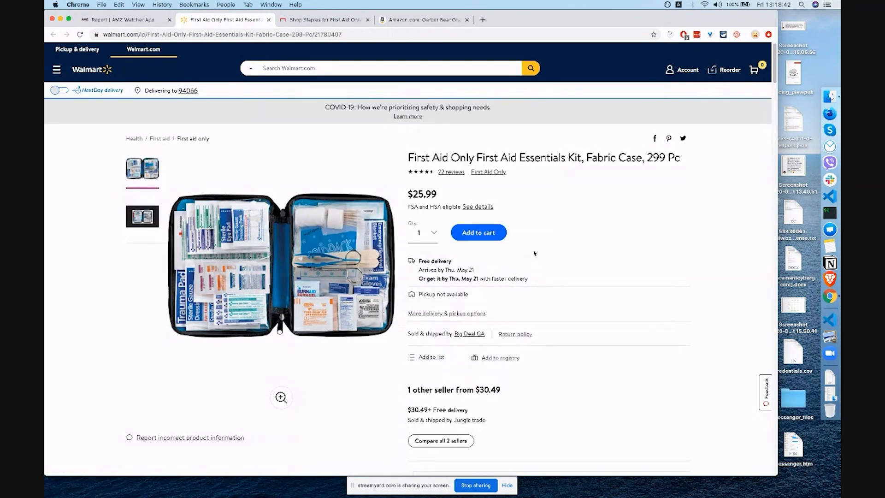
pyautogui.click(125, 20)
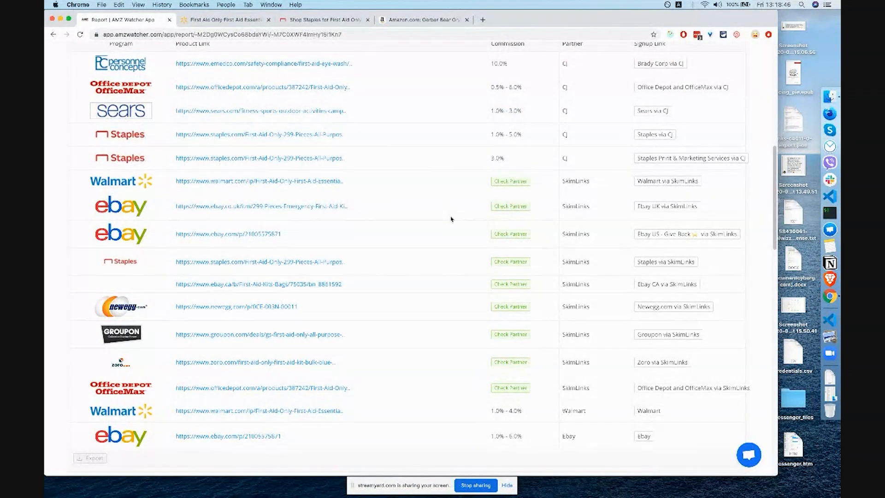
# Compare the first aid kit's opened Walmart and Staples product pages, then go back to the AMZ Watcher report
pyautogui.scroll(3, 451, 219)
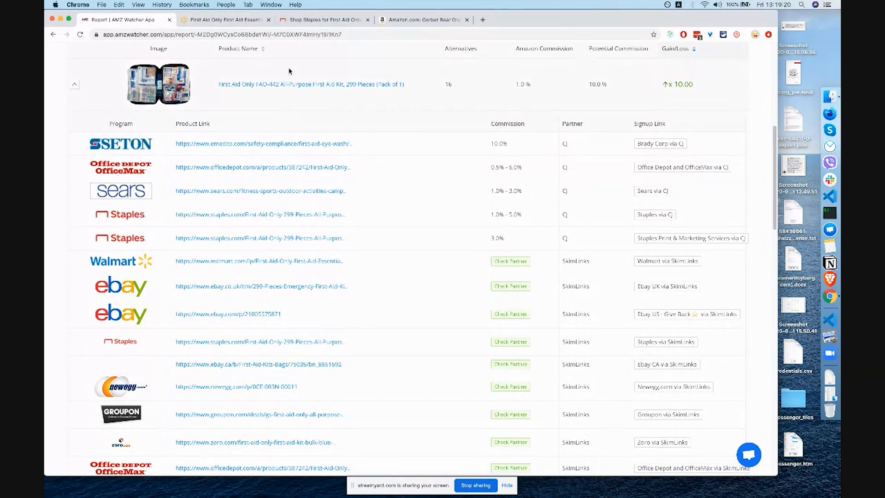
pyautogui.click(243, 20)
pyautogui.click(320, 20)
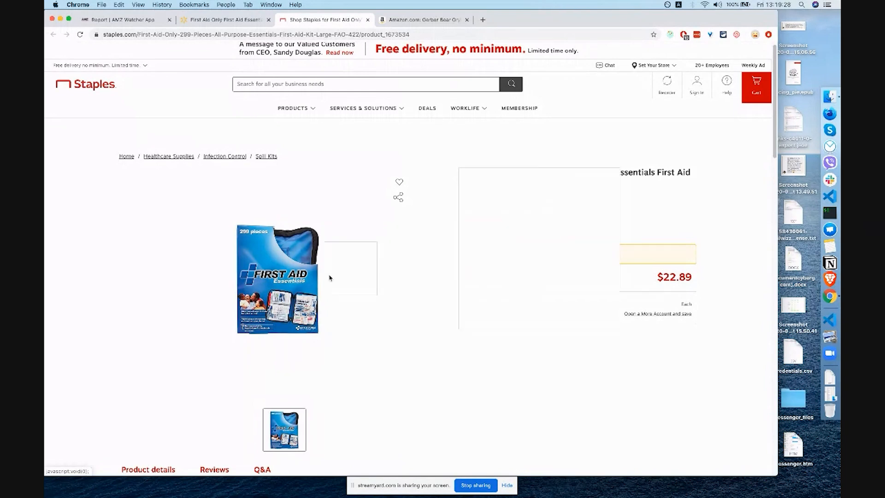
pyautogui.click(222, 21)
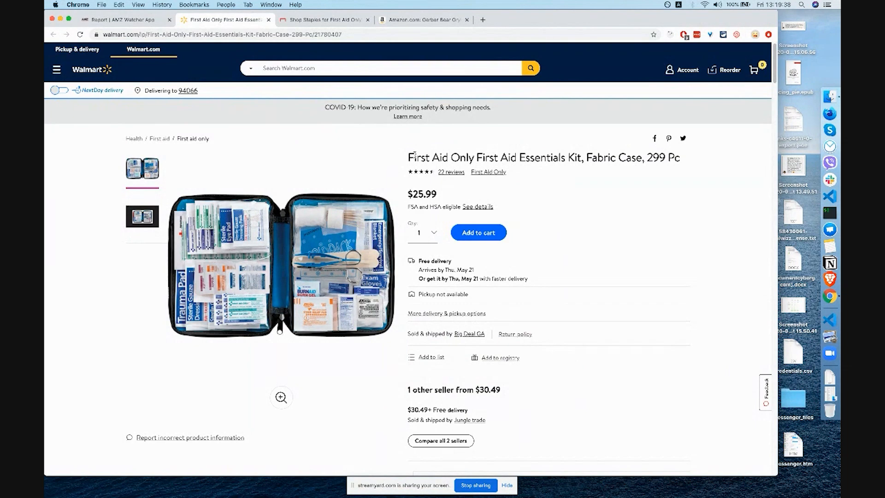
pyautogui.click(138, 22)
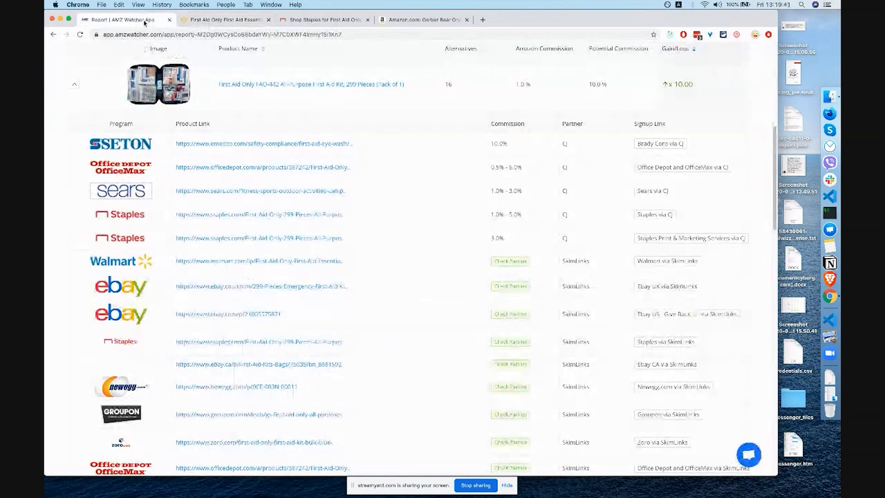
# Examine the partner and signup link columns for the first aid kit's alternative programs
pyautogui.scroll(-2, 443, 190)
pyautogui.scroll(-1, 443, 183)
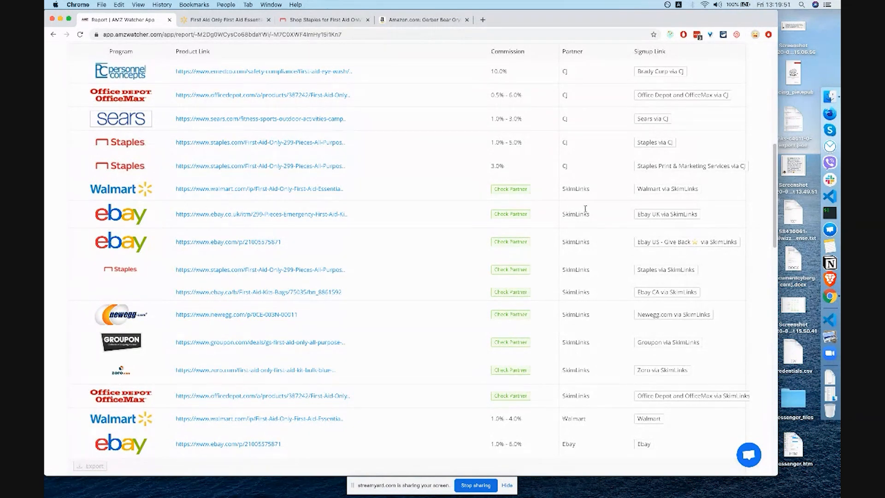
pyautogui.scroll(-2, 584, 366)
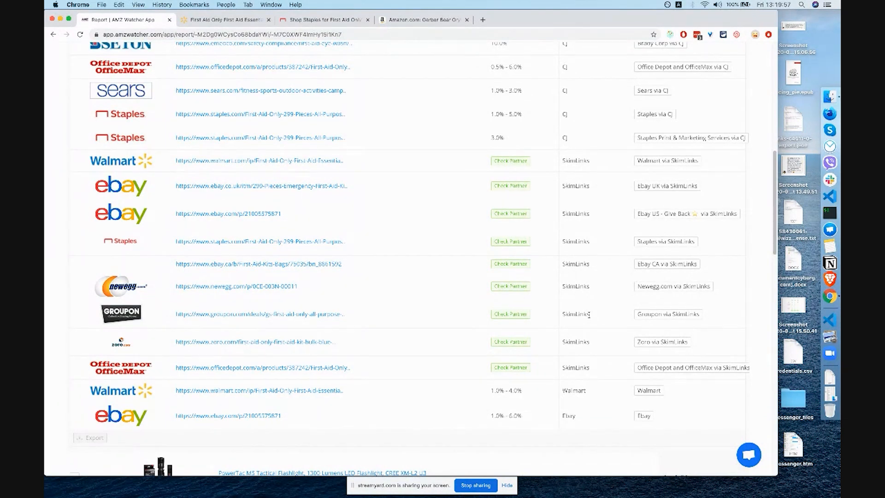
pyautogui.scroll(3, 589, 314)
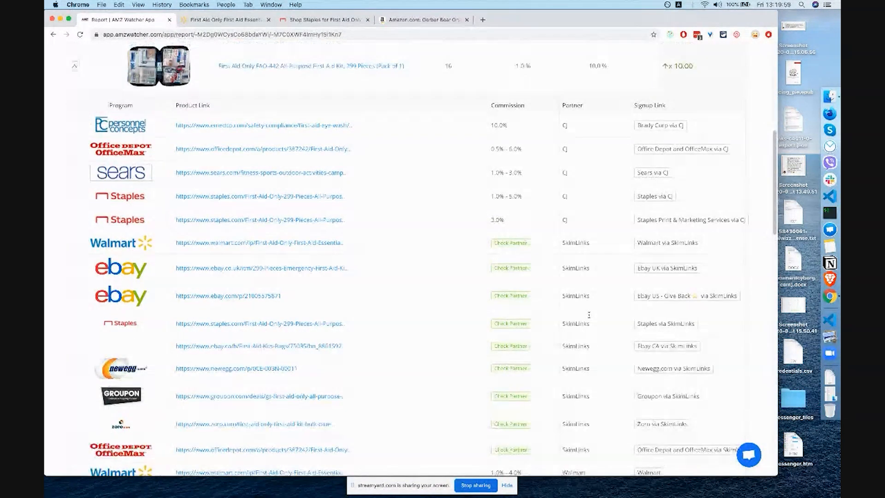
pyautogui.scroll(-2, 588, 314)
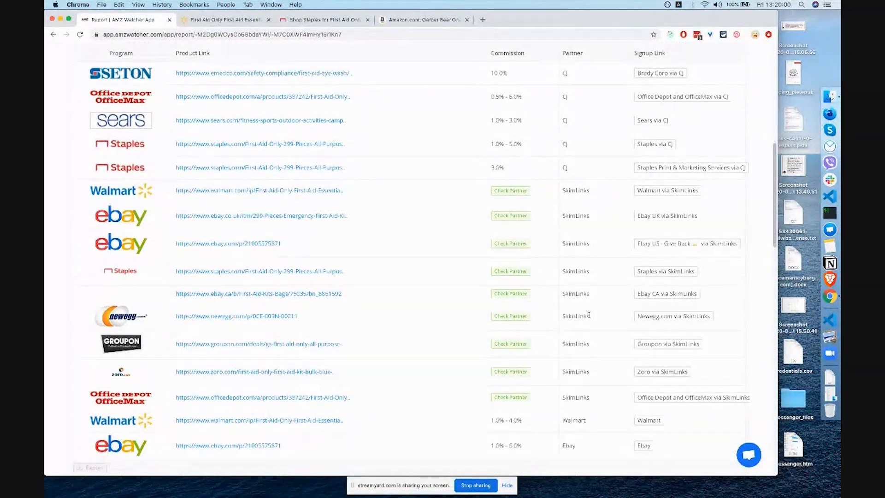
pyautogui.scroll(-1, 588, 314)
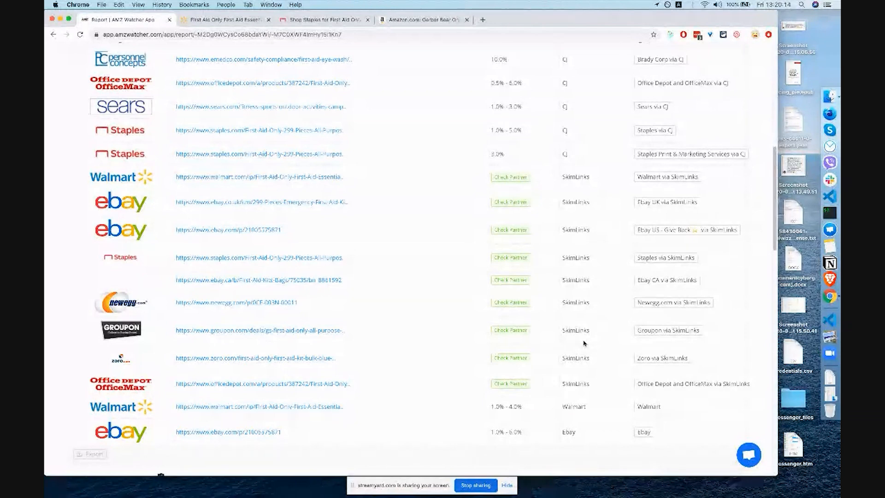
# Collapse the first aid kit's alternatives and expand those of the PowerTac M5 Tactical Flashlight
pyautogui.scroll(1, 584, 343)
pyautogui.scroll(2, 584, 343)
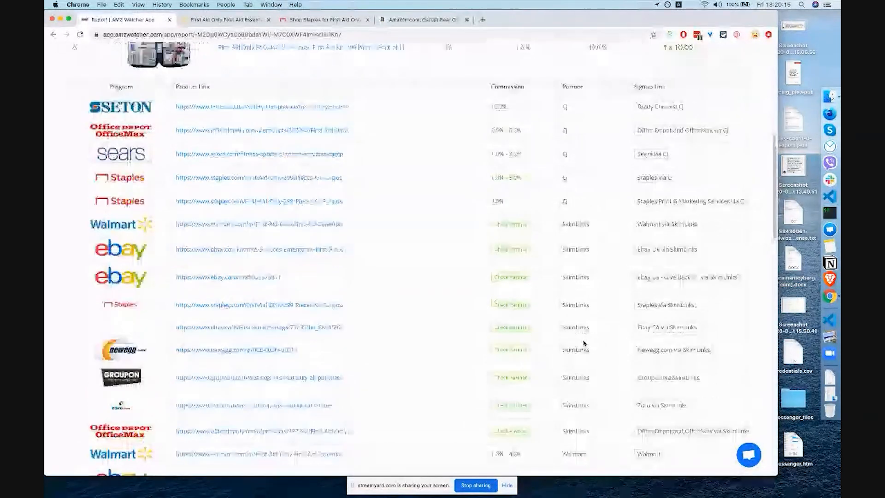
pyautogui.scroll(-1, 584, 343)
pyautogui.scroll(2, 585, 344)
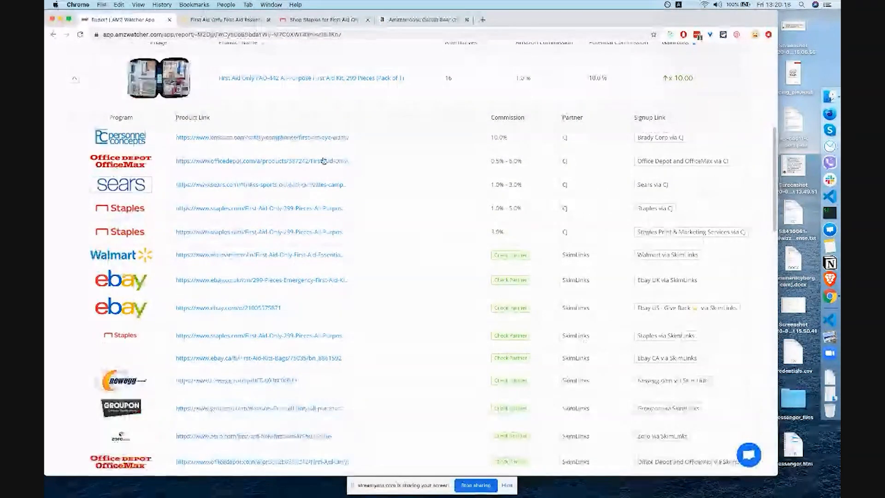
pyautogui.click(76, 81)
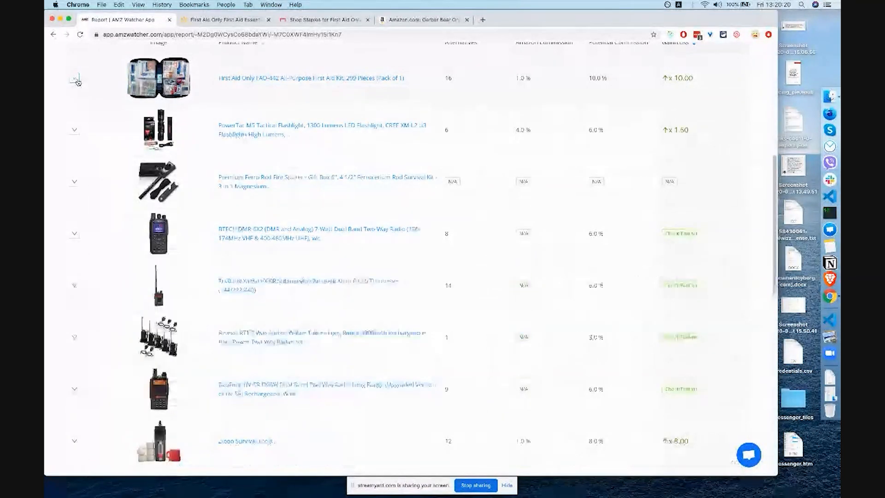
pyautogui.click(74, 131)
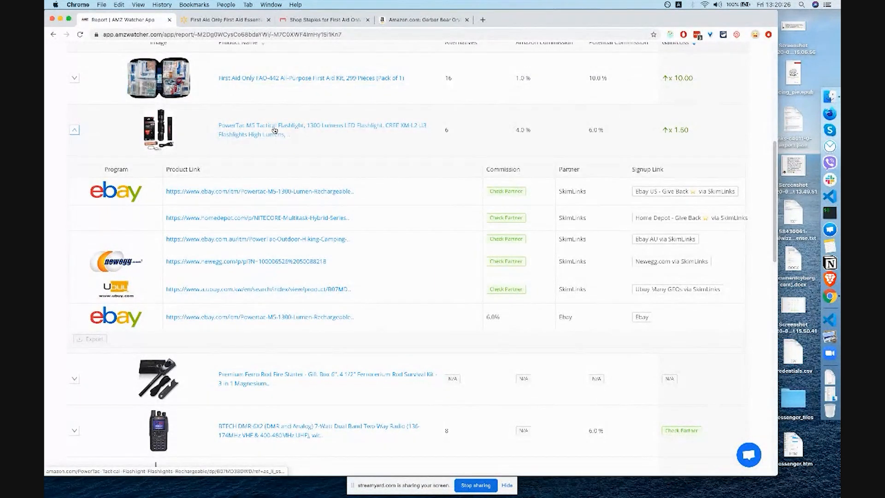
# Open the flashlight's eBay US via SkimLinks product link, check its price and availability, and return to the AMZ Watcher report
pyautogui.click(322, 192)
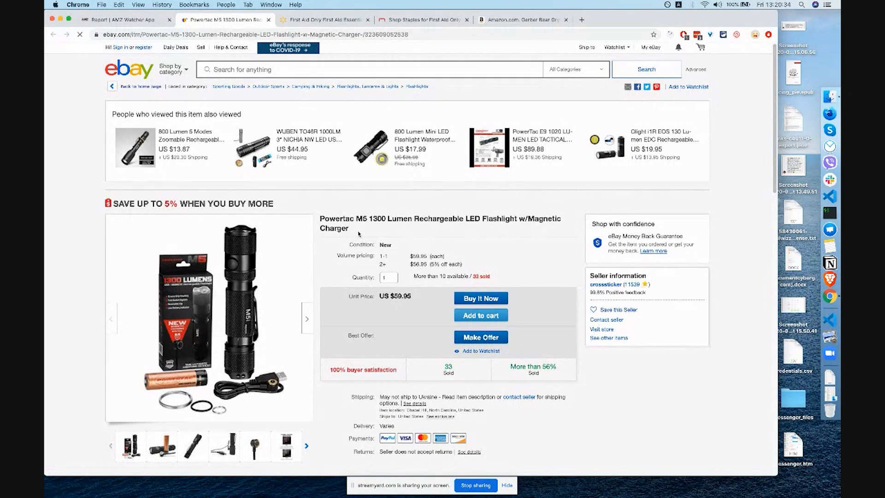
pyautogui.scroll(-2, 355, 230)
pyautogui.scroll(2, 359, 234)
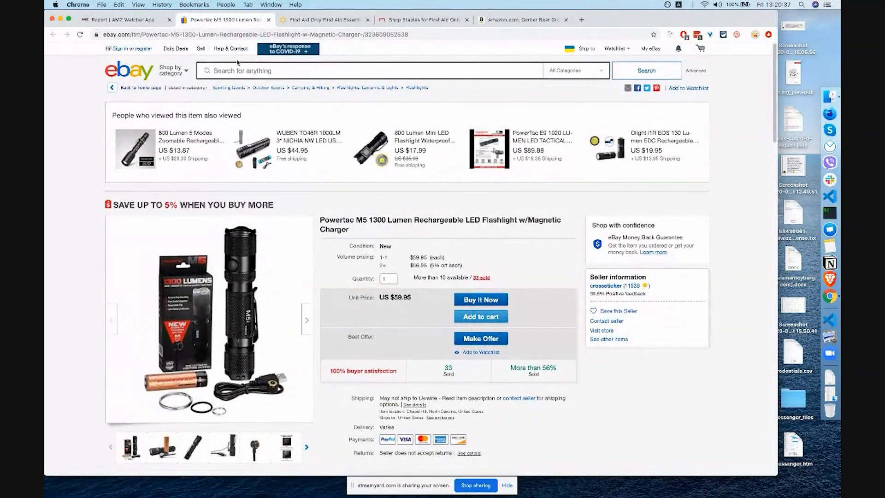
pyautogui.click(148, 22)
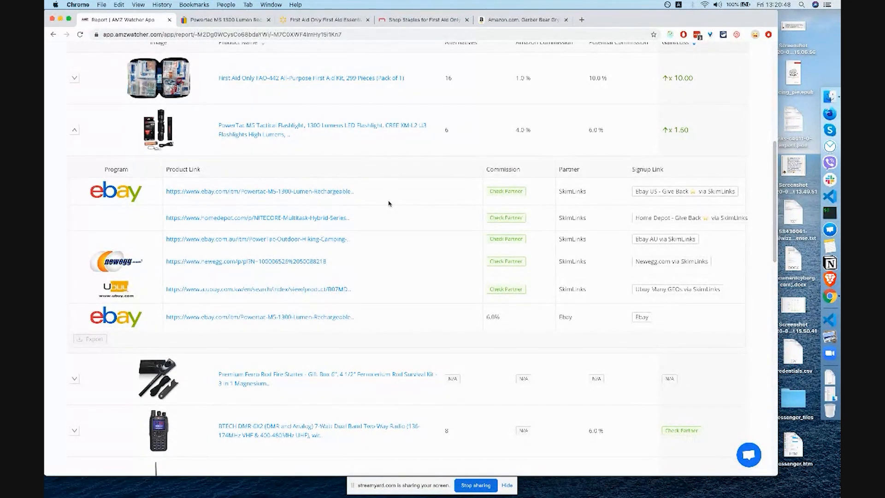
# Collapse the flashlight's alternatives, then expand and review those of the BTECH DMR-6X2 two-way radio
pyautogui.scroll(-1, 379, 194)
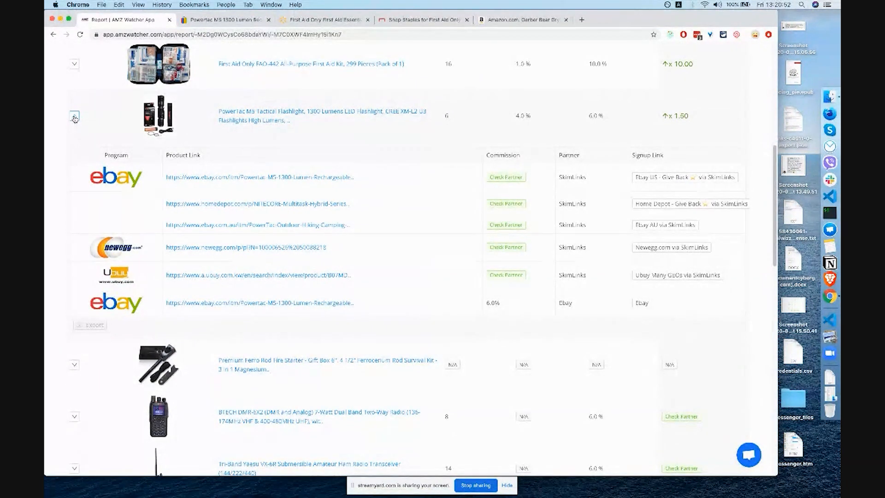
pyautogui.click(73, 115)
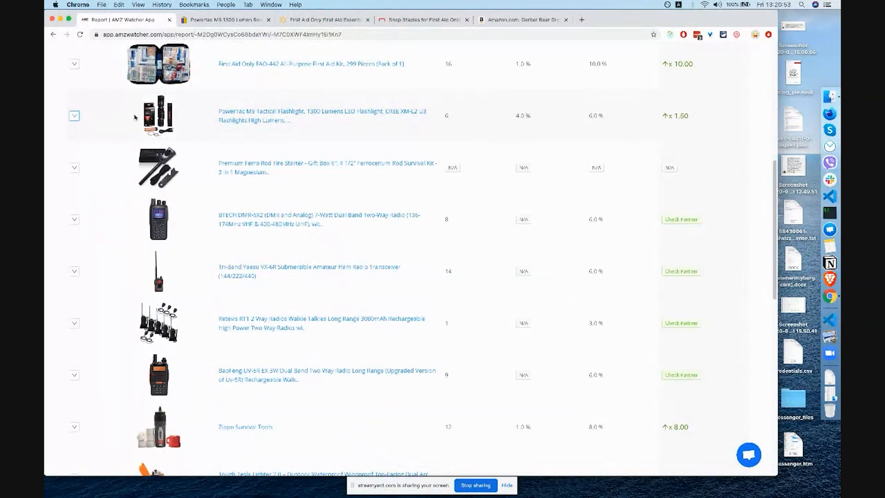
pyautogui.click(75, 220)
pyautogui.scroll(-3, 464, 276)
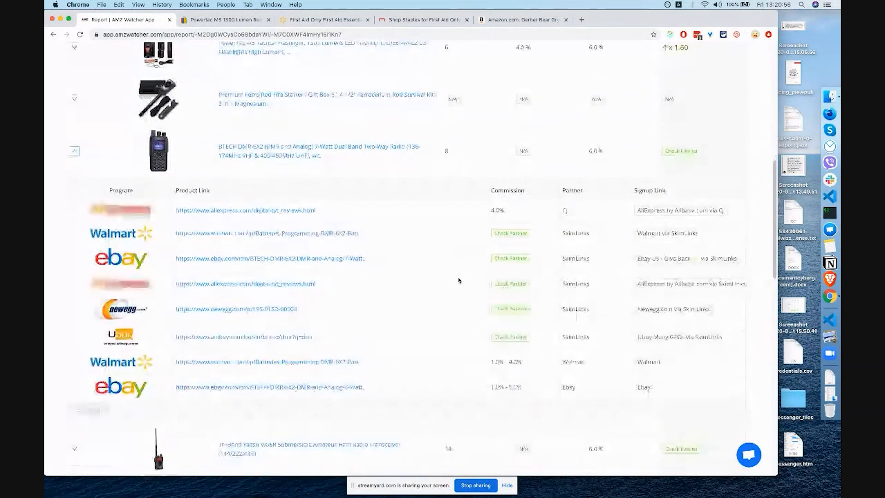
pyautogui.scroll(-2, 459, 282)
pyautogui.scroll(2, 458, 282)
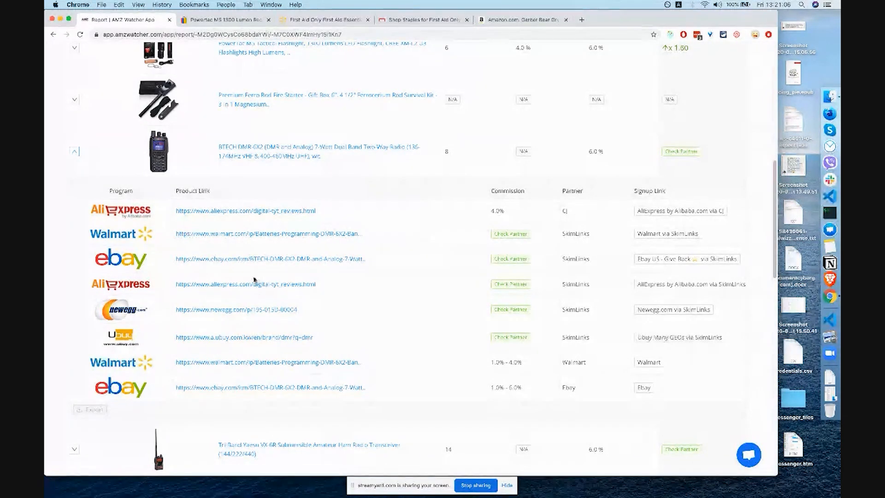
# Open the BTECH radio's eBay US via SkimLinks product link, check the listing, and return to the start of the report's Alternatives Finder list
pyautogui.click(276, 262)
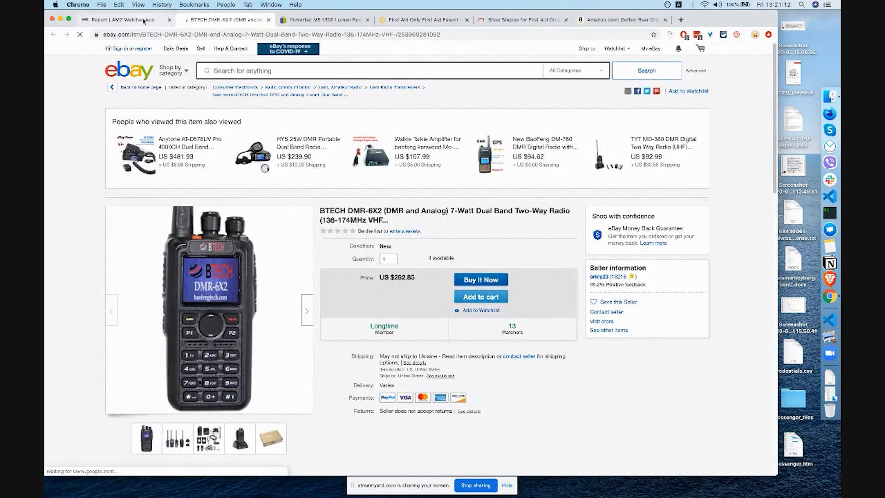
pyautogui.click(143, 21)
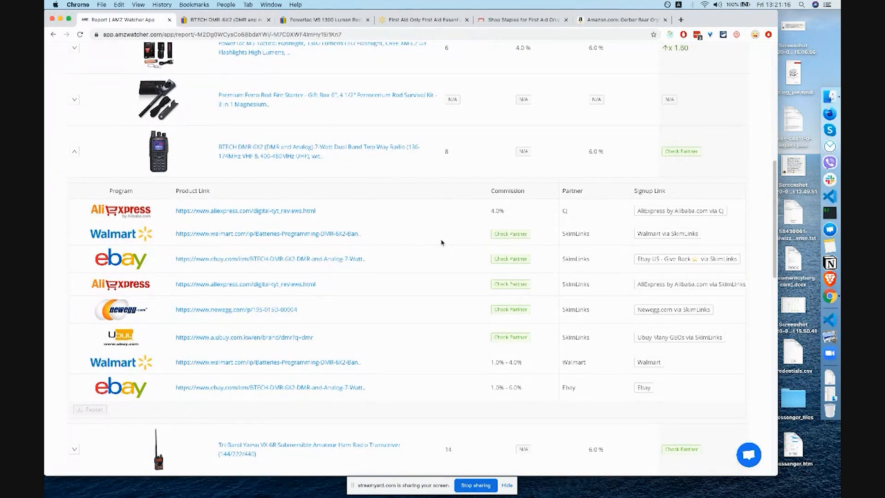
pyautogui.scroll(2, 441, 242)
pyautogui.scroll(-2, 441, 242)
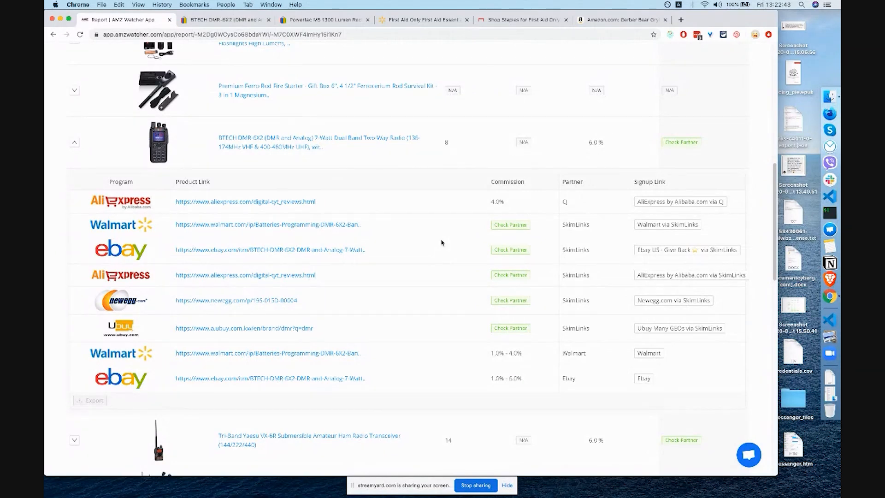
pyautogui.scroll(6, 441, 243)
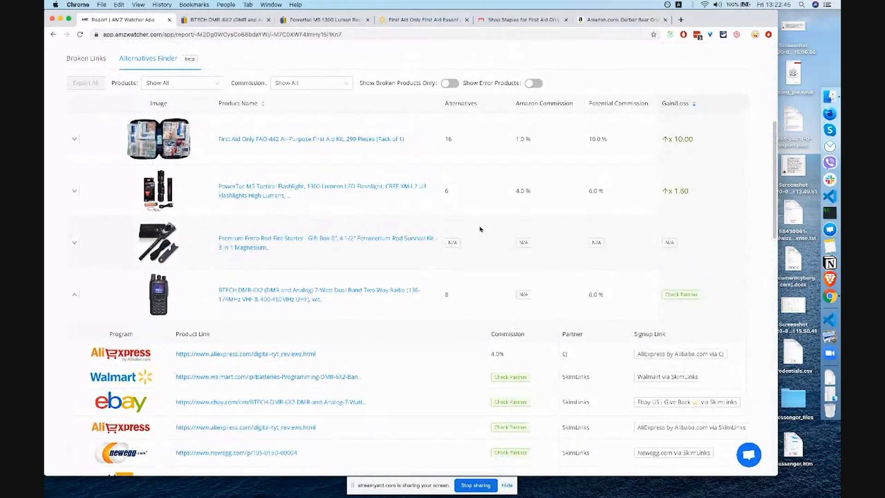